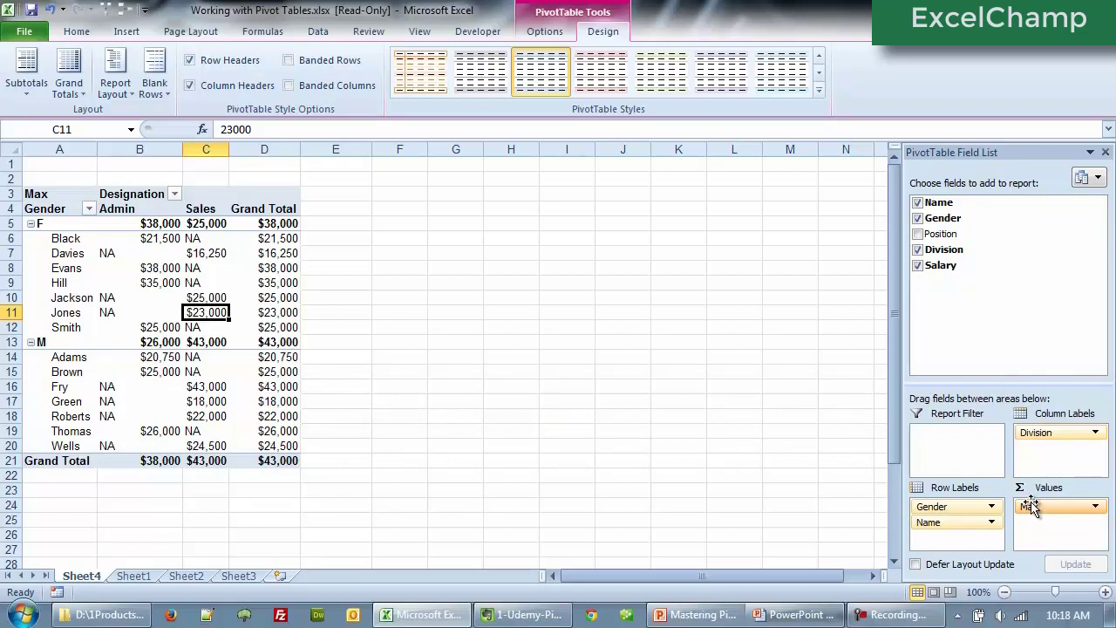
Add Position beneath Name in the row fields, listing each person's Manager, Clerk or Secretary title.
{"action": "mouse_move", "coordinate": [212, 285]}
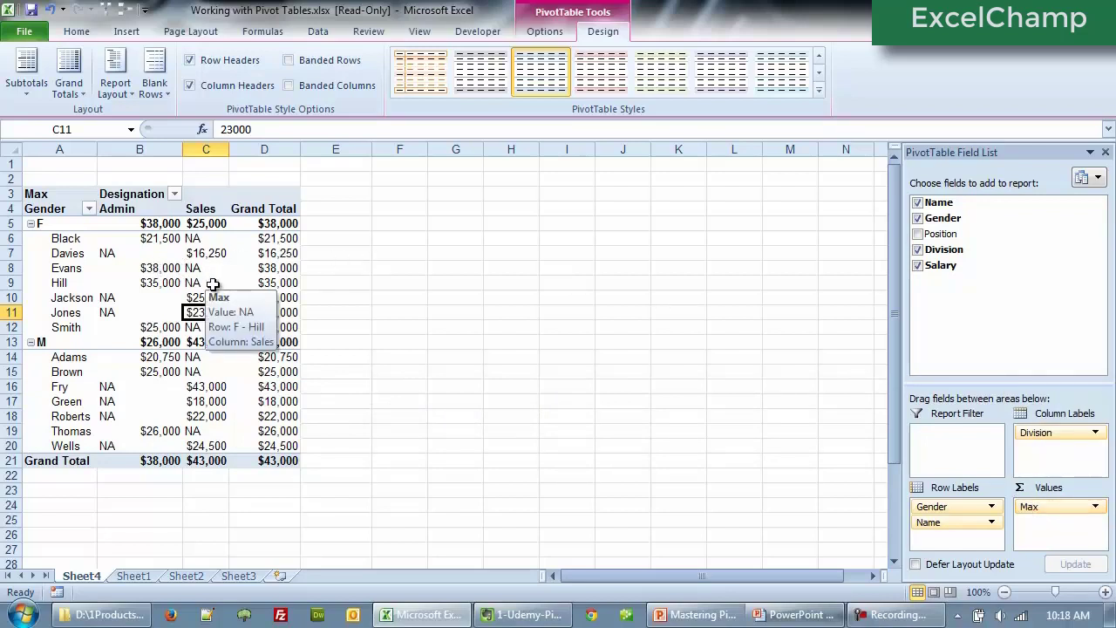
{"action": "left_click", "coordinate": [917, 234]}
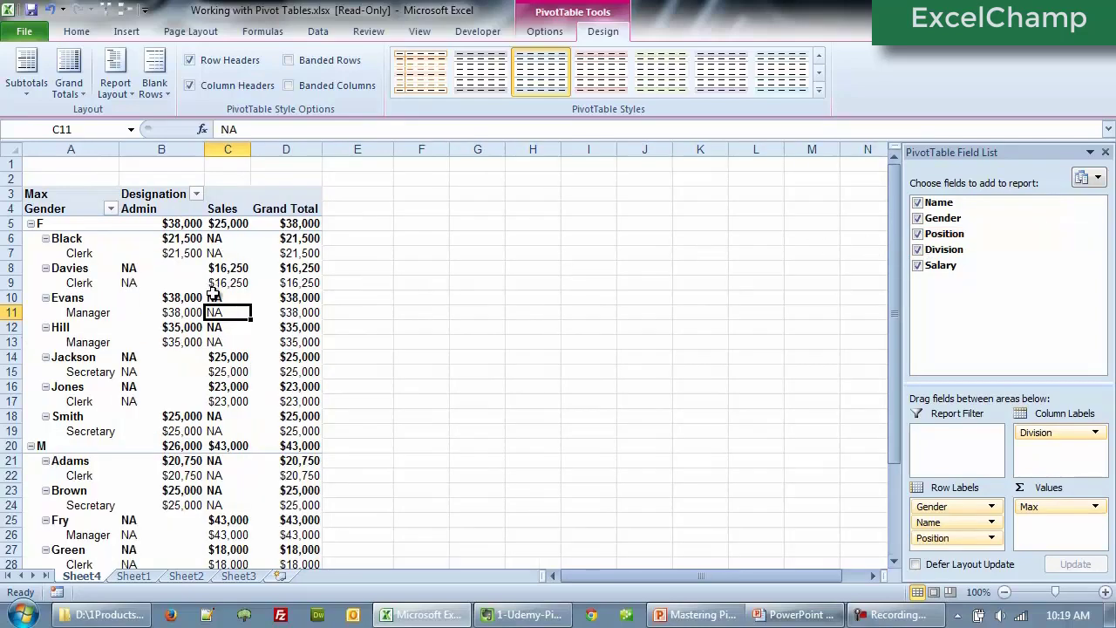
{"action": "mouse_move", "coordinate": [213, 292]}
{"action": "scroll", "coordinate": [212, 292], "scroll_direction": "down", "scroll_amount": 3}
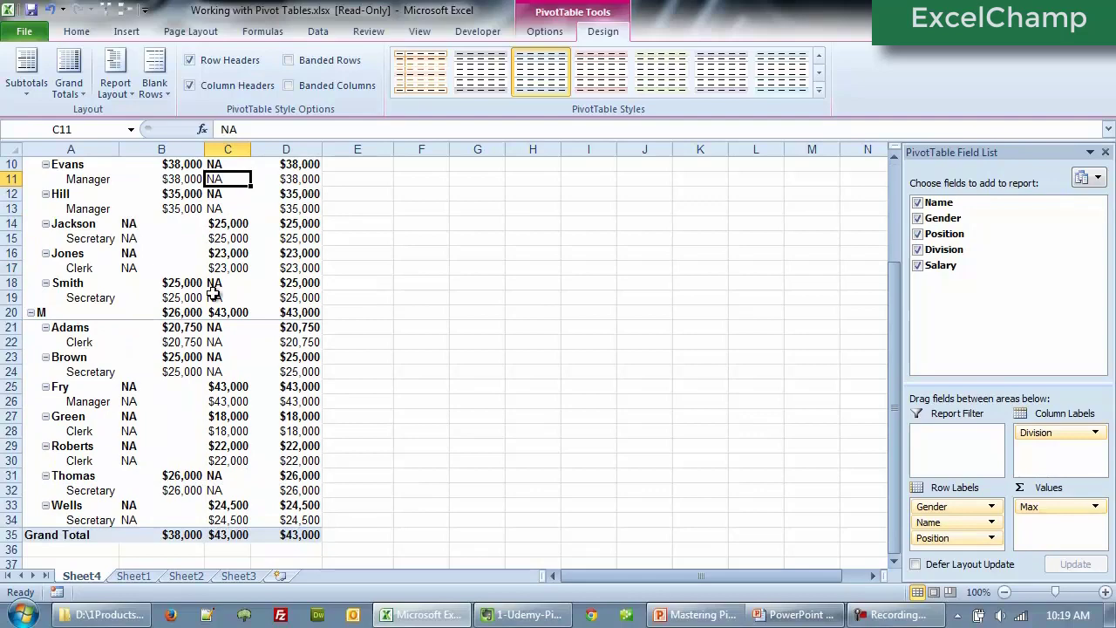
{"action": "mouse_move", "coordinate": [238, 312]}
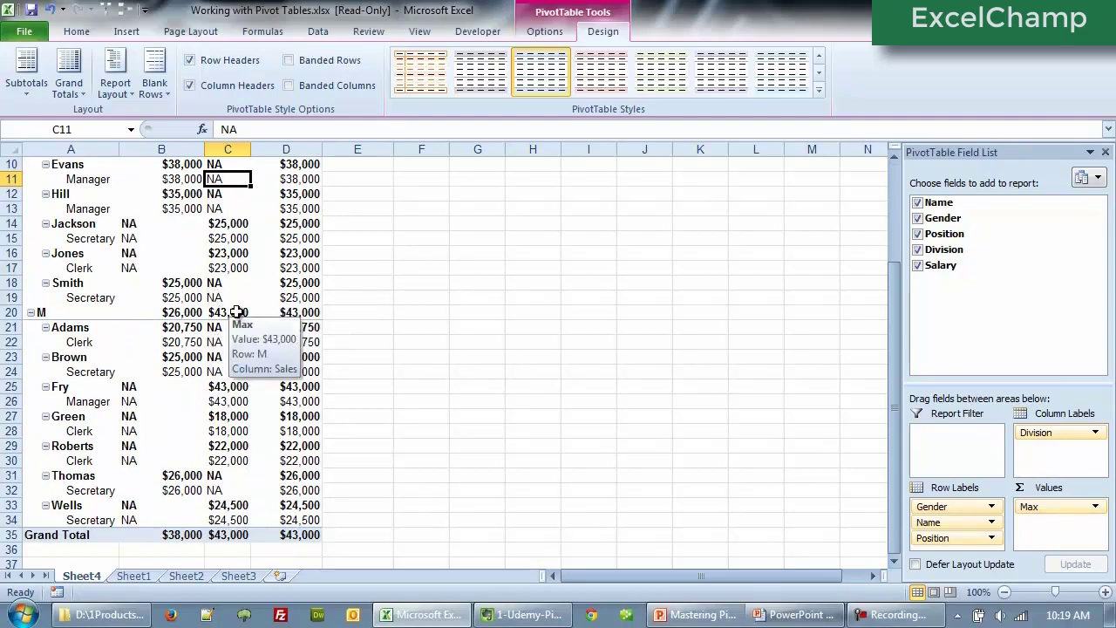
{"action": "scroll", "coordinate": [237, 313], "scroll_direction": "up", "scroll_amount": 3}
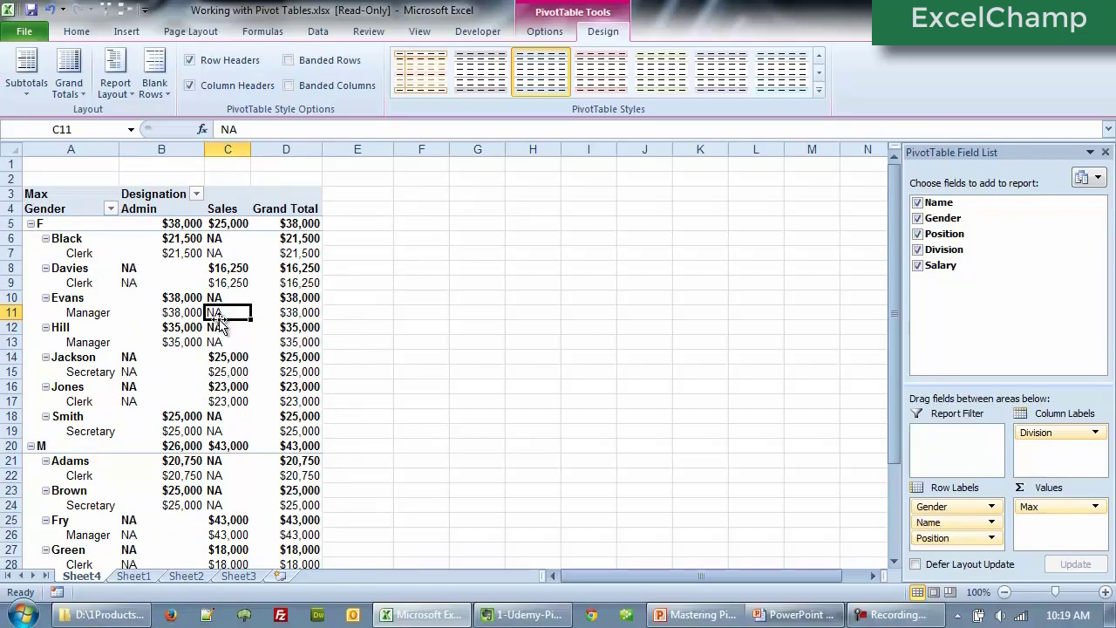
{"action": "mouse_move", "coordinate": [172, 321]}
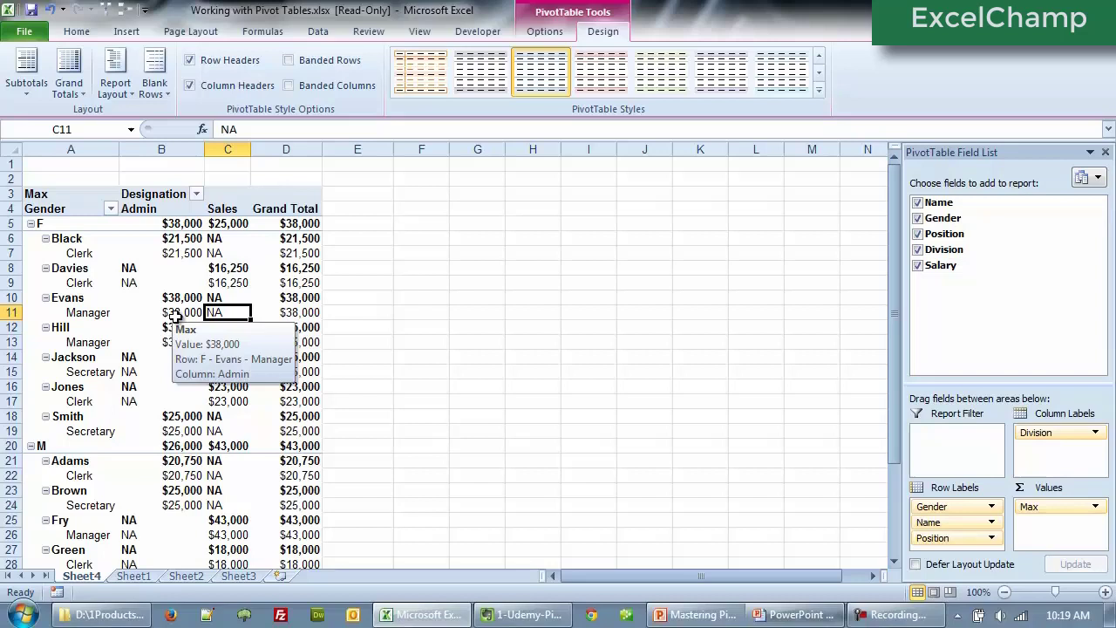
Choose Do Not Show Subtotals so only the position rows display salaries.
{"action": "left_click", "coordinate": [179, 316]}
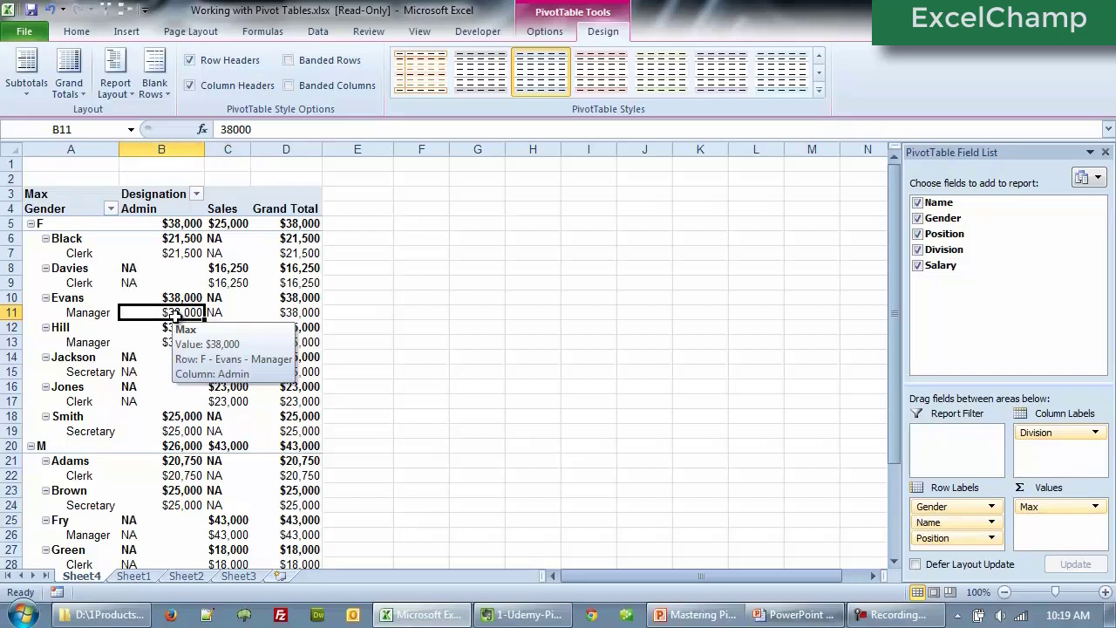
{"action": "left_click", "coordinate": [30, 104]}
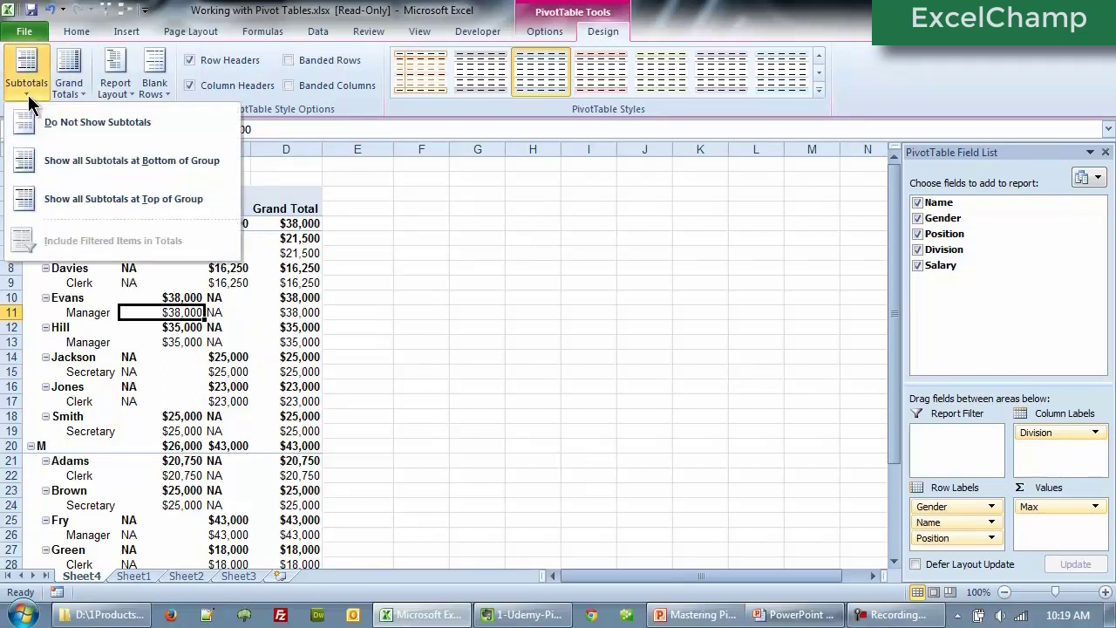
{"action": "left_click", "coordinate": [69, 125]}
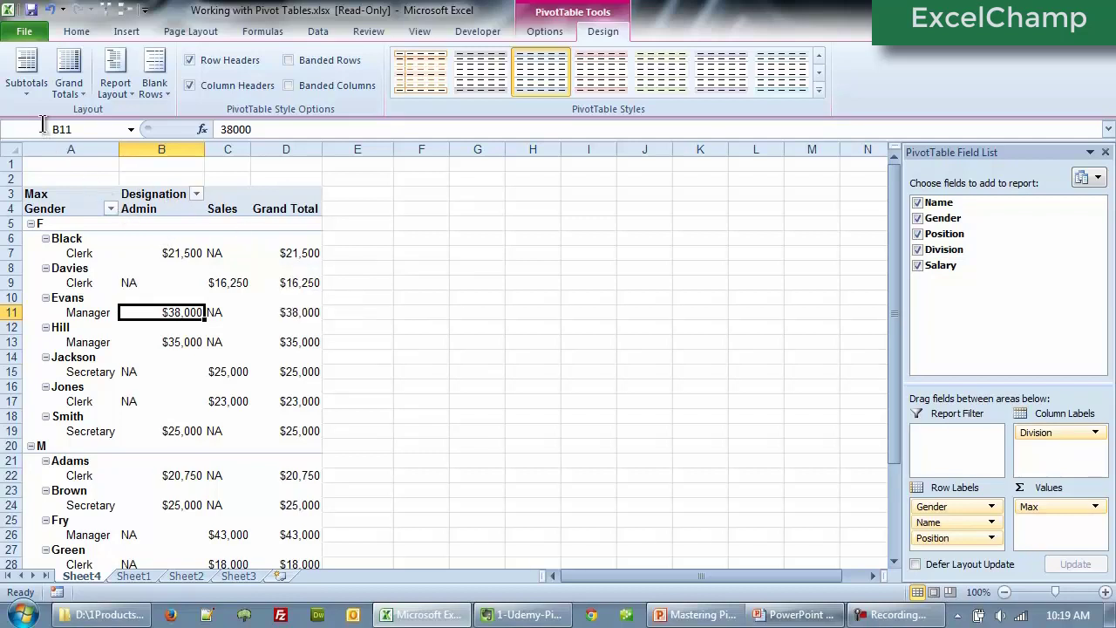
Show all subtotals at the bottom of each group, adding a Total row under each name.
{"action": "left_click", "coordinate": [26, 93]}
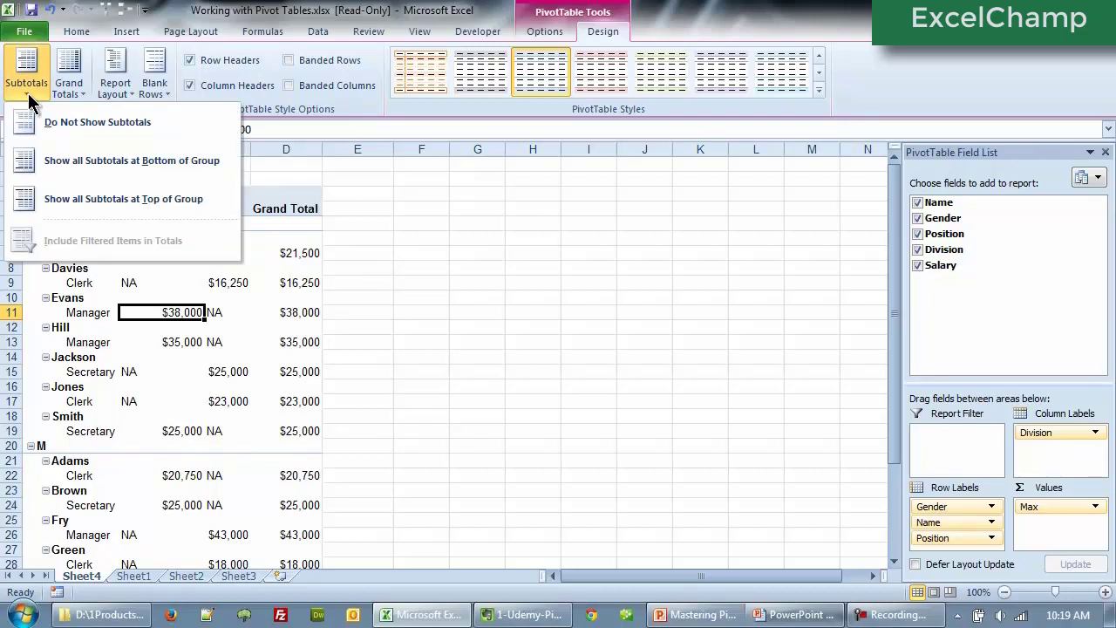
{"action": "left_click", "coordinate": [88, 164]}
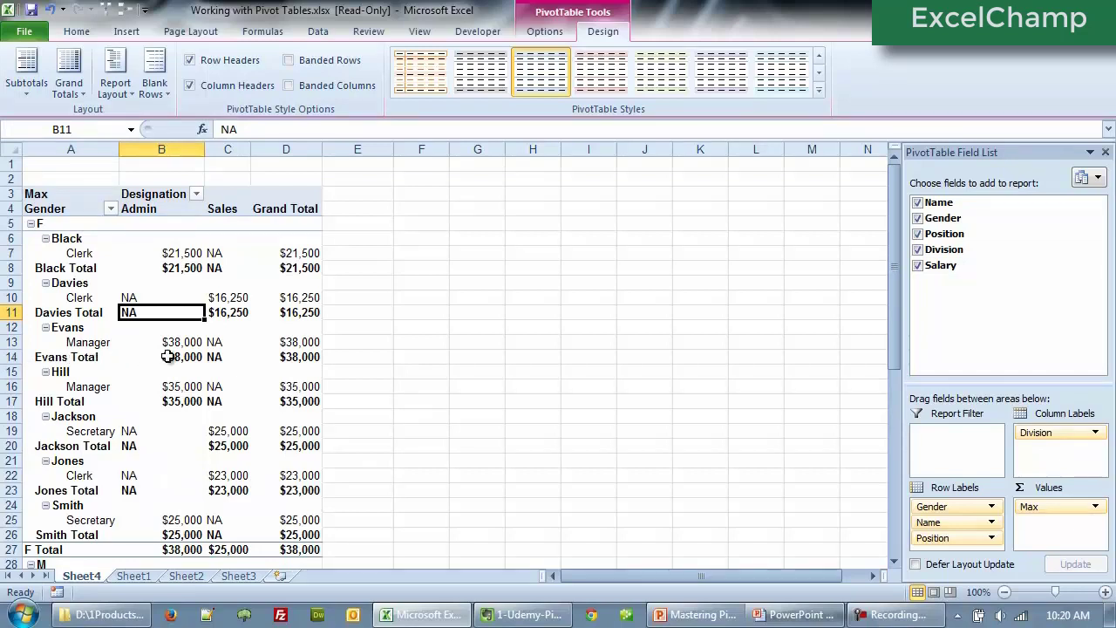
{"action": "left_click", "coordinate": [44, 358]}
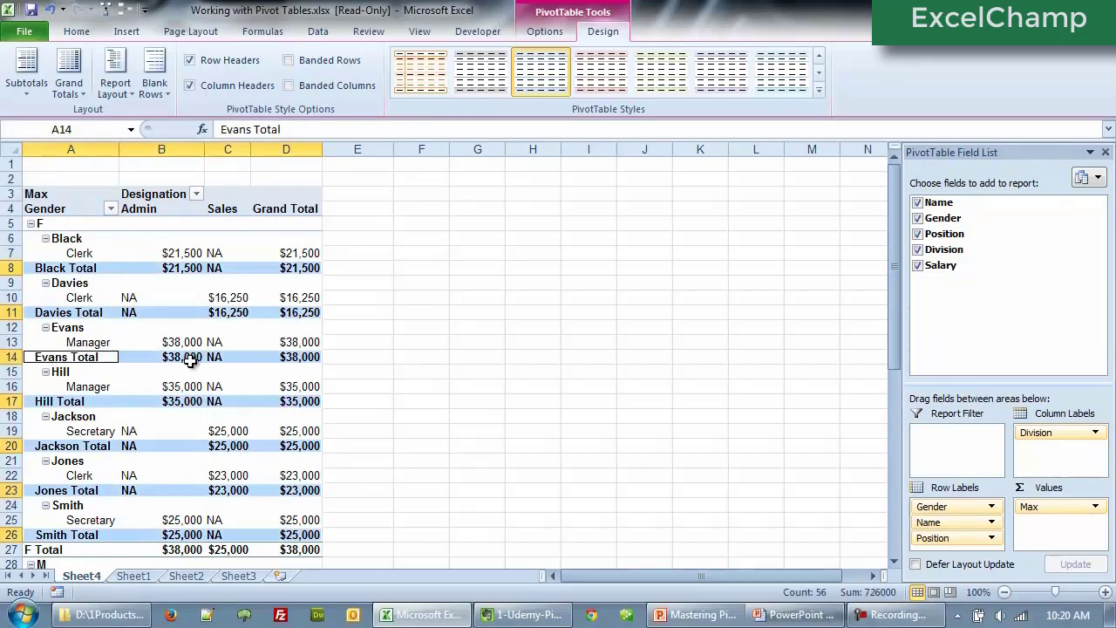
{"action": "mouse_move", "coordinate": [301, 357]}
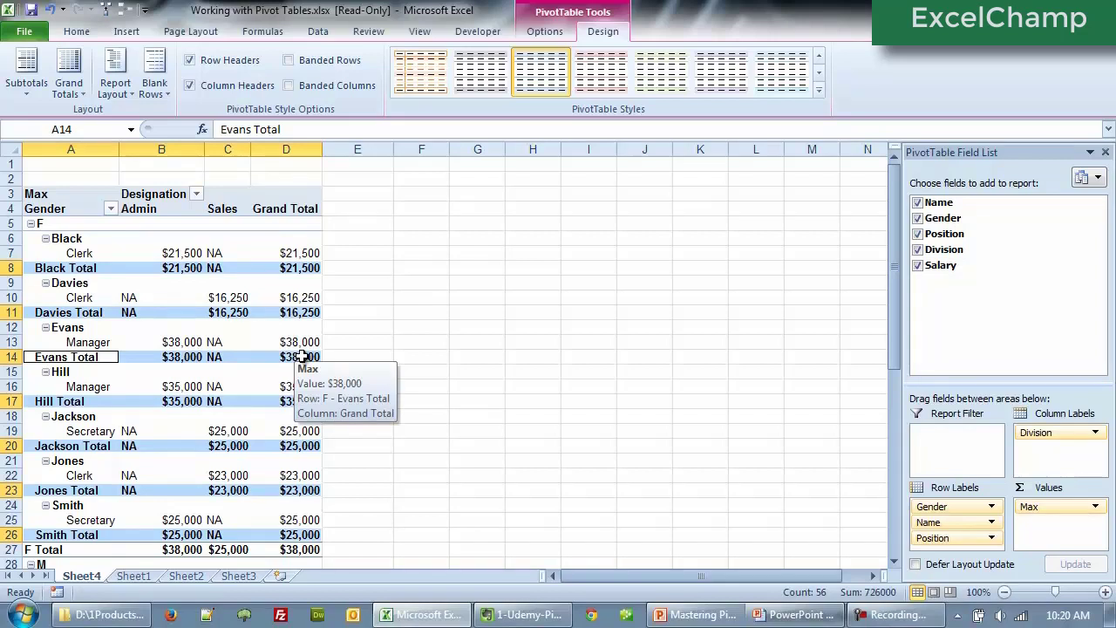
{"action": "left_click", "coordinate": [28, 95]}
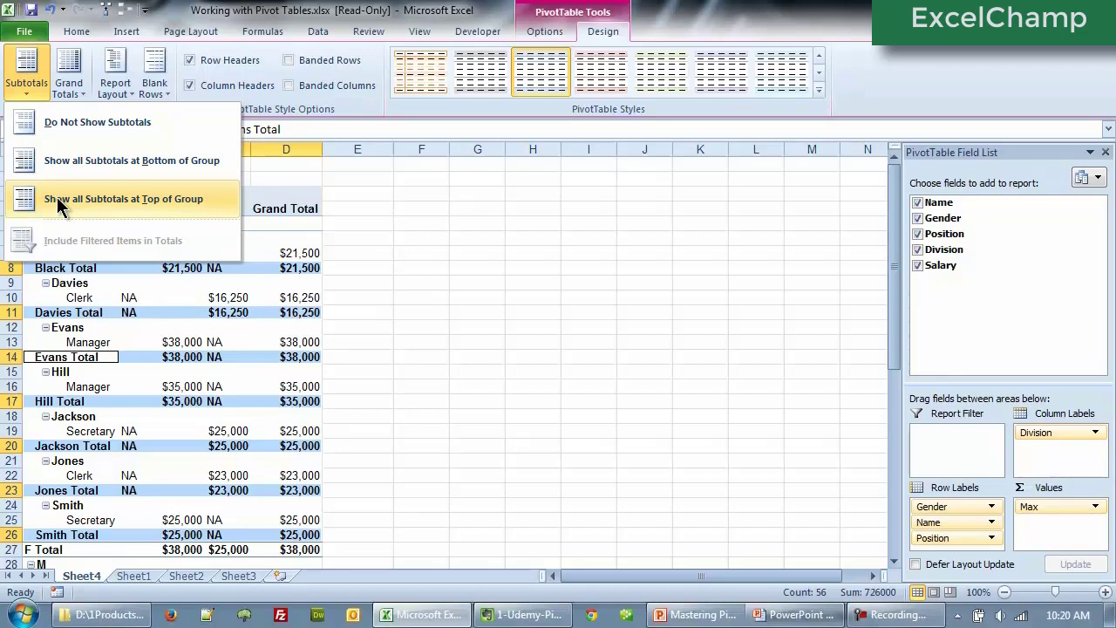
Remove Position from the rows and put subtotals at the bottom, adding F Total and M Total rows.
{"action": "left_click", "coordinate": [149, 200]}
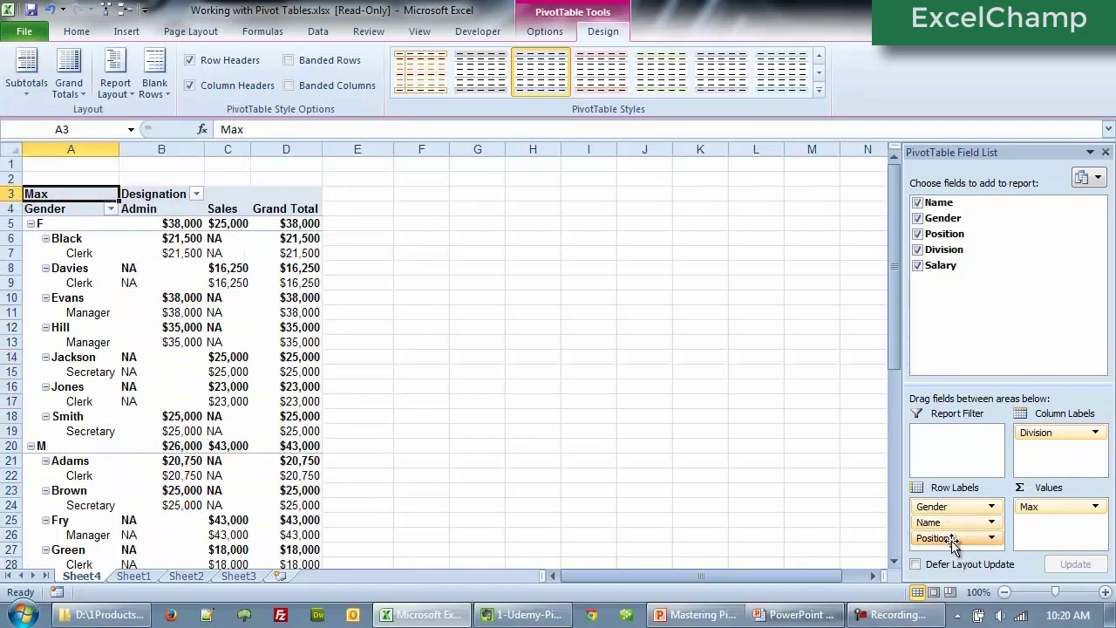
{"action": "left_click_drag", "start_coordinate": [953, 542], "coordinate": [838, 484]}
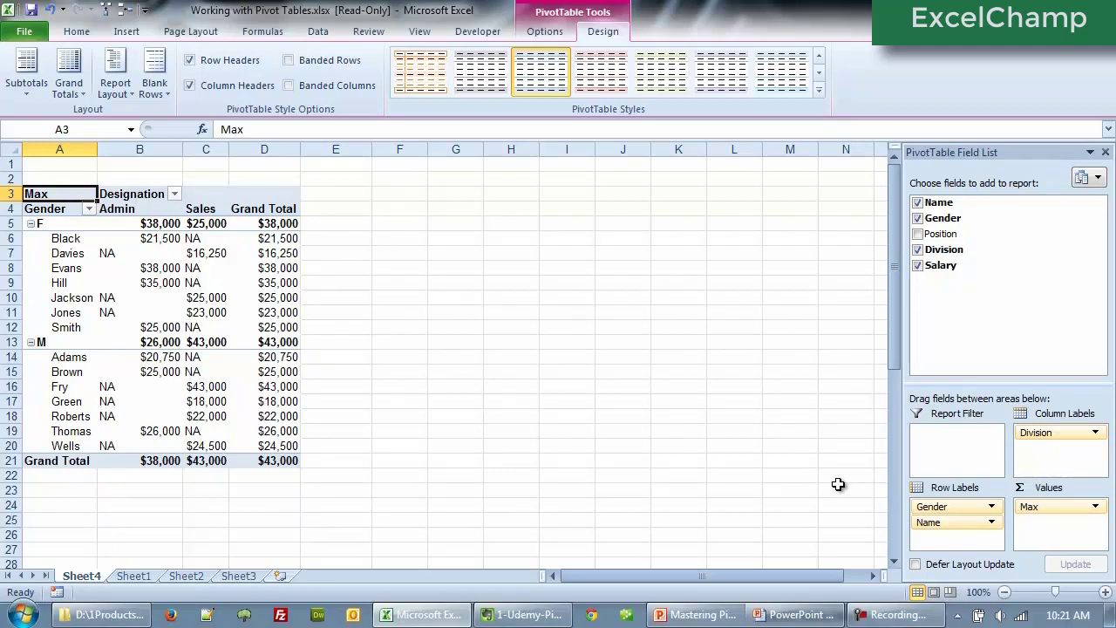
{"action": "left_click", "coordinate": [29, 95]}
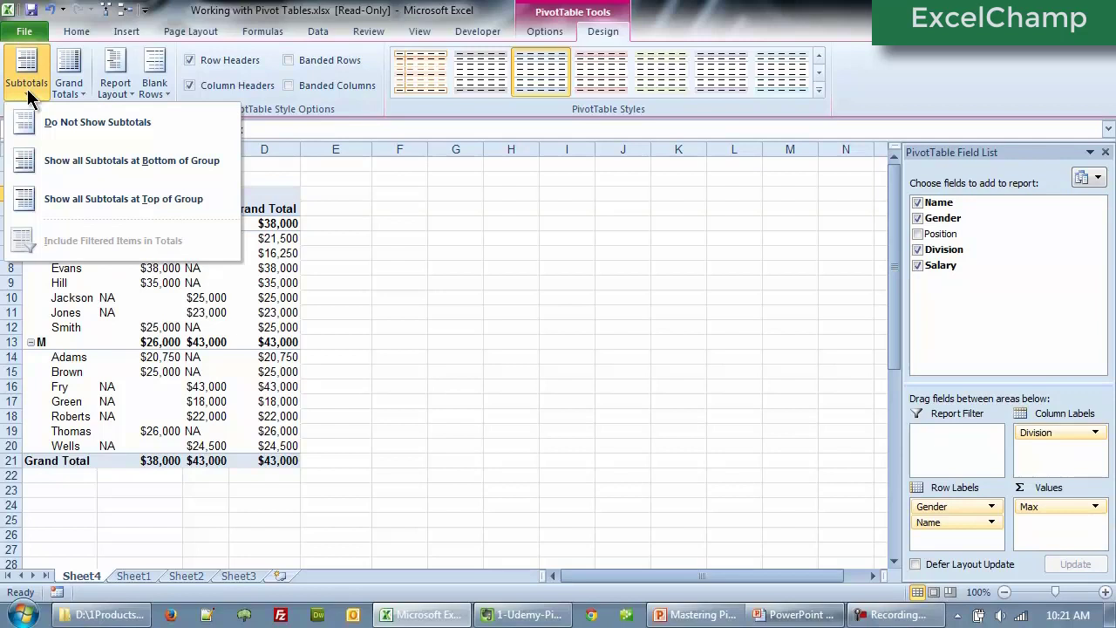
{"action": "left_click", "coordinate": [70, 163]}
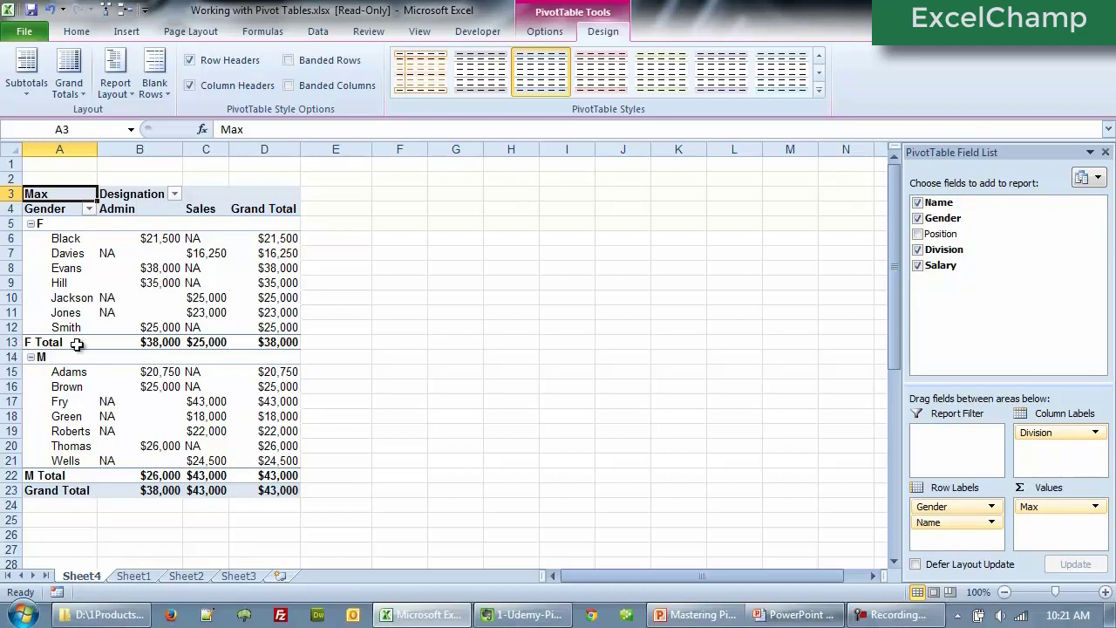
{"action": "mouse_move", "coordinate": [230, 344]}
{"action": "mouse_move", "coordinate": [74, 223]}
Switch to Show all Subtotals at Top of Group so gender totals sit on the F and M rows.
{"action": "left_click", "coordinate": [27, 96]}
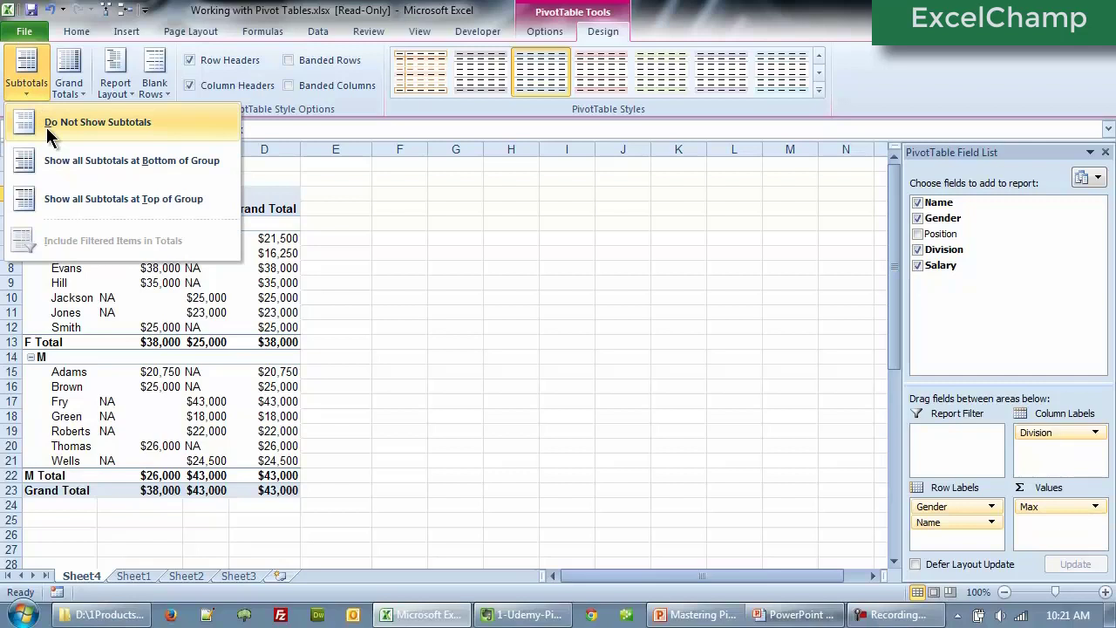
{"action": "left_click", "coordinate": [110, 206]}
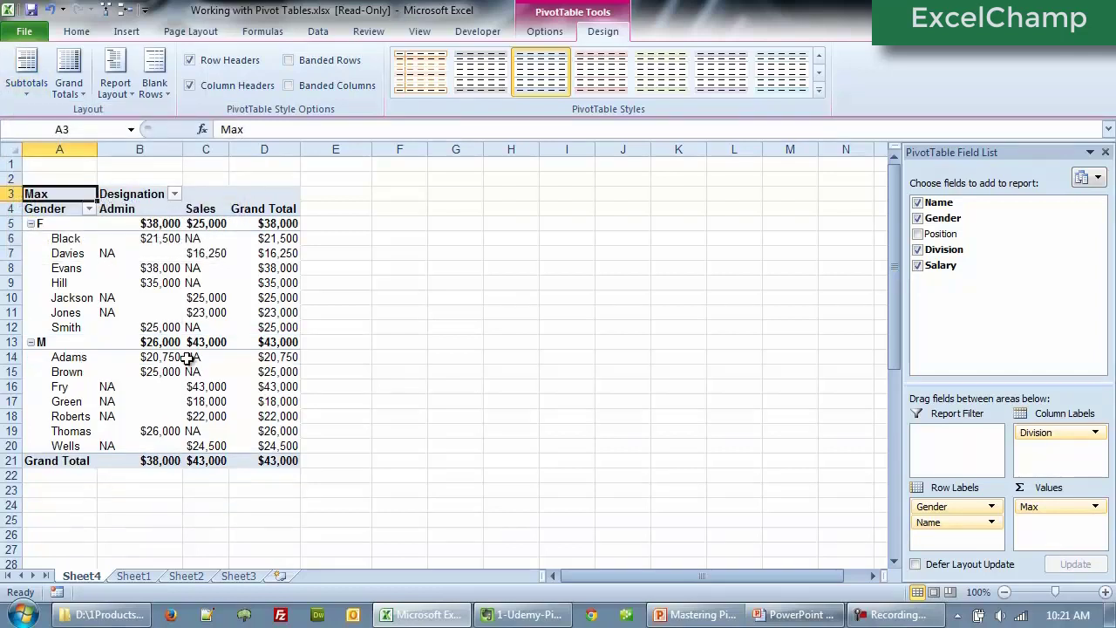
{"action": "mouse_move", "coordinate": [187, 358]}
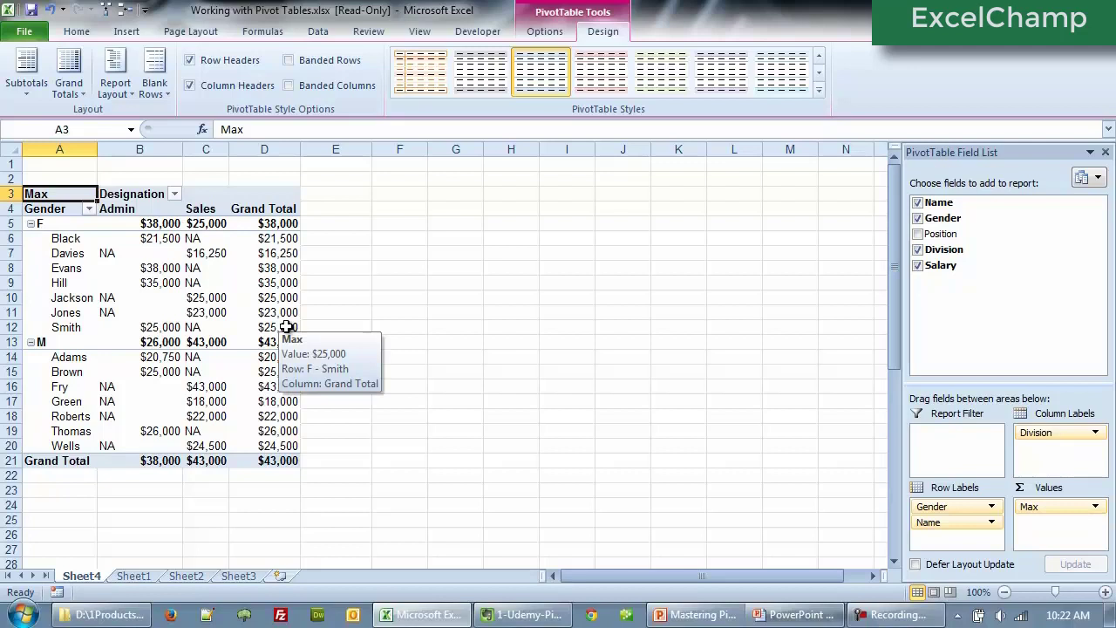
{"action": "mouse_move", "coordinate": [261, 365]}
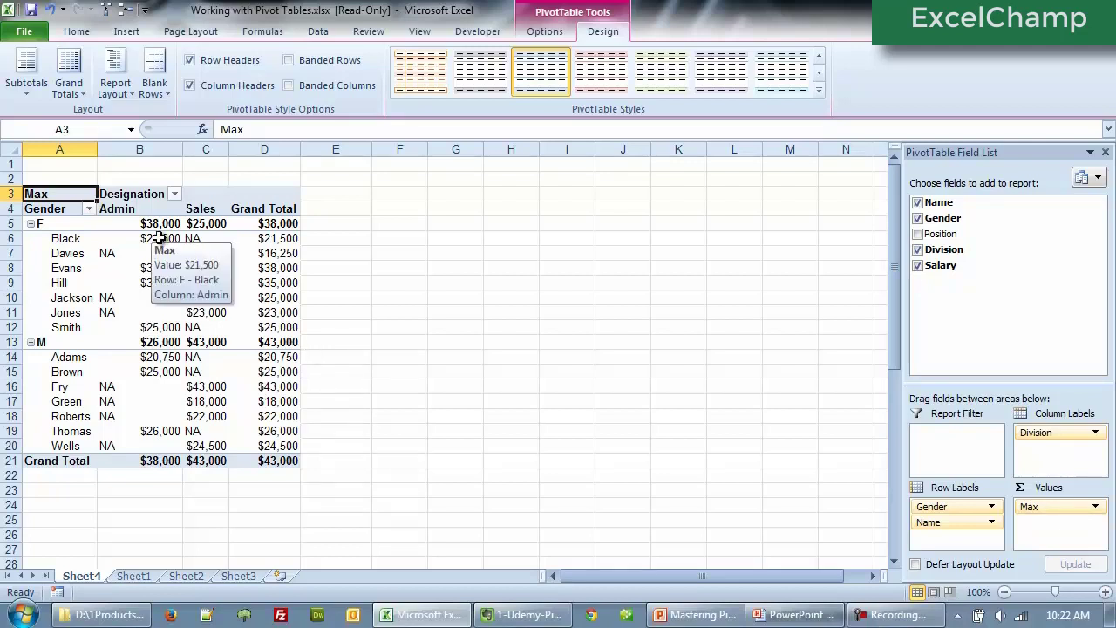
{"action": "left_click", "coordinate": [24, 87]}
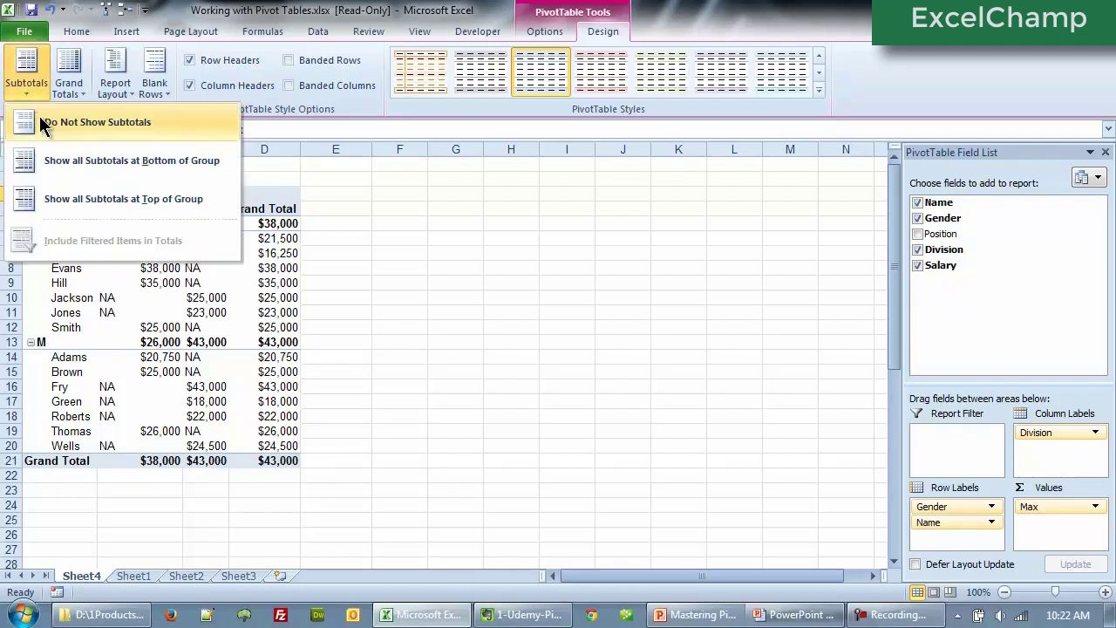
{"action": "left_click", "coordinate": [41, 121]}
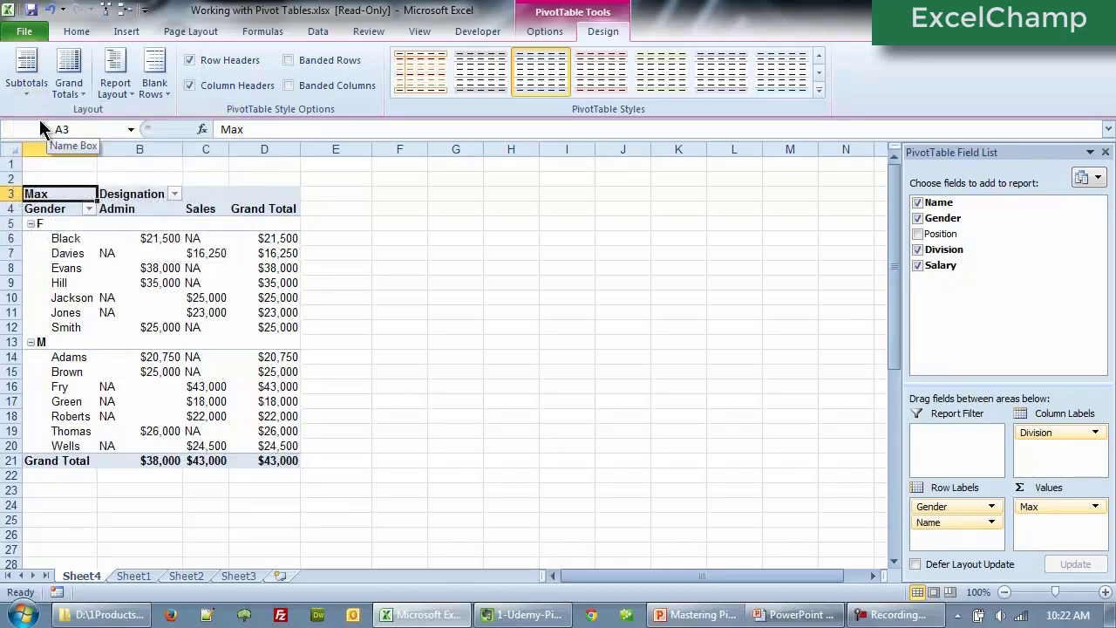
{"action": "left_click", "coordinate": [27, 92]}
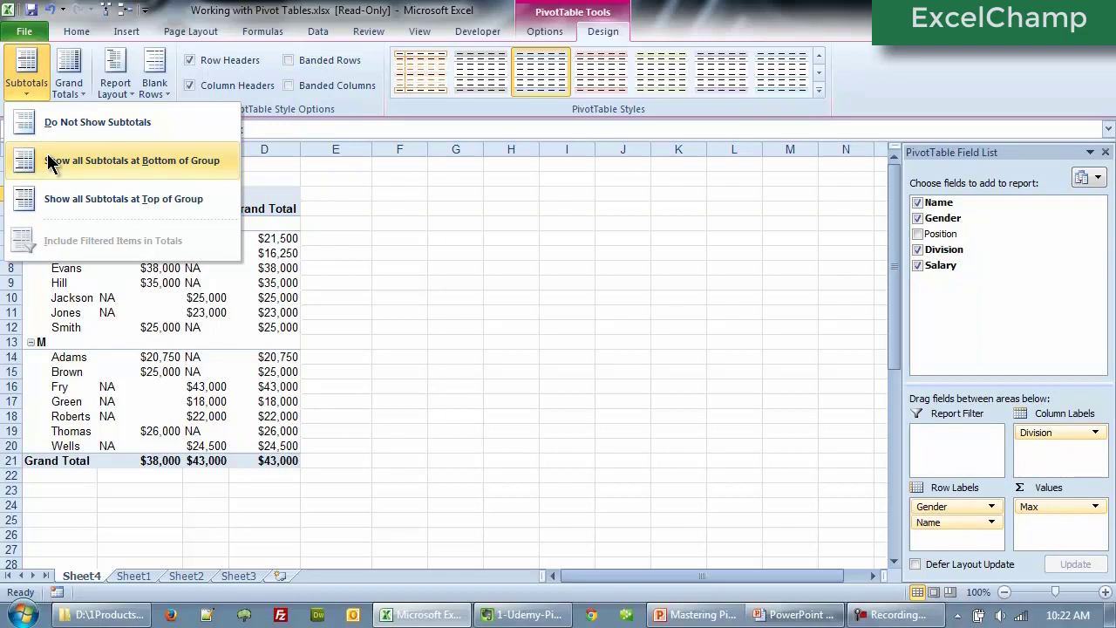
{"action": "left_click", "coordinate": [47, 154]}
{"action": "left_click", "coordinate": [26, 87]}
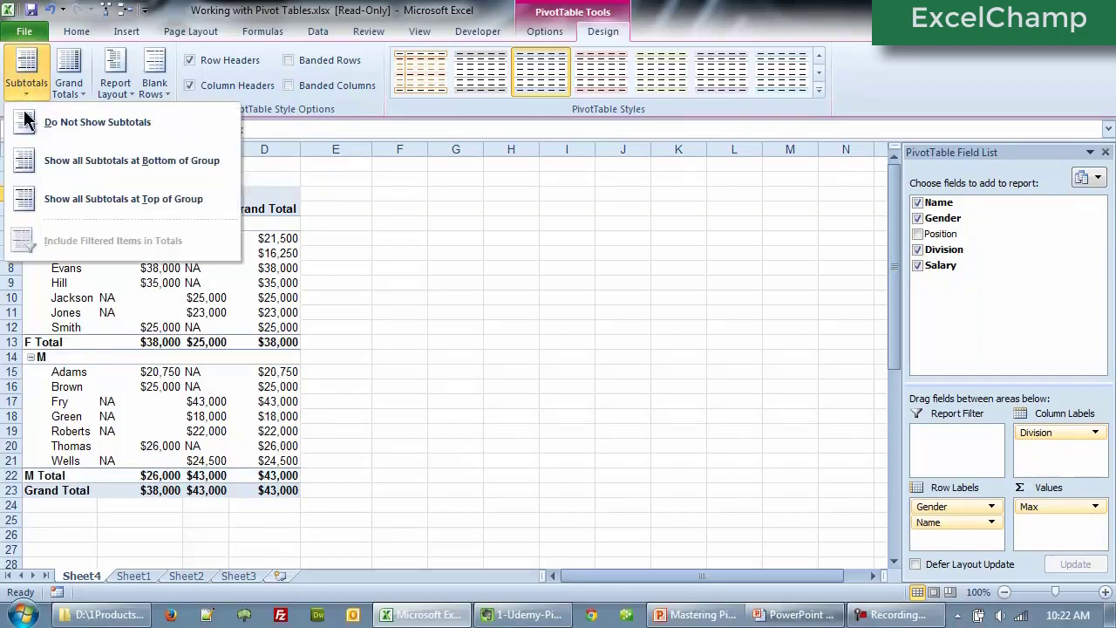
{"action": "left_click", "coordinate": [54, 200]}
{"action": "left_click", "coordinate": [88, 282]}
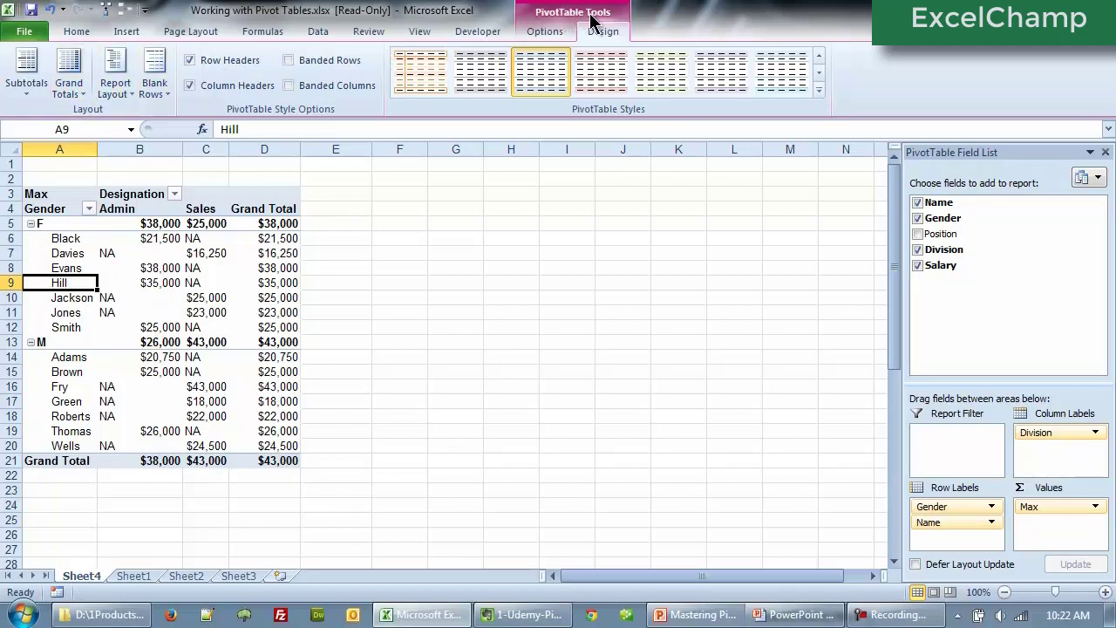
{"action": "left_click", "coordinate": [76, 96]}
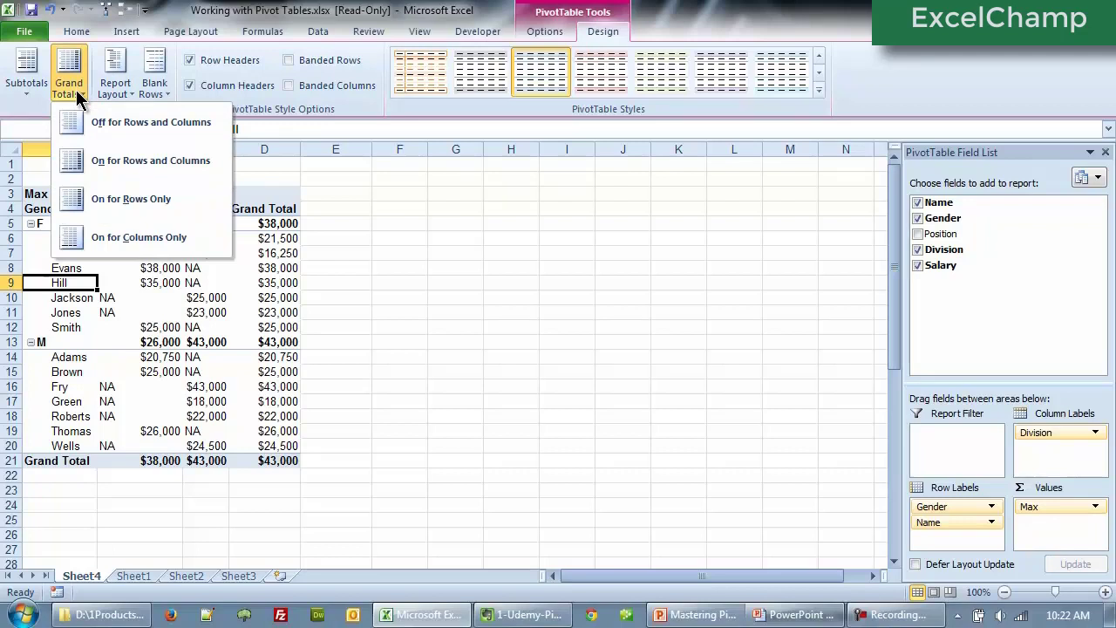
{"action": "left_click", "coordinate": [112, 131]}
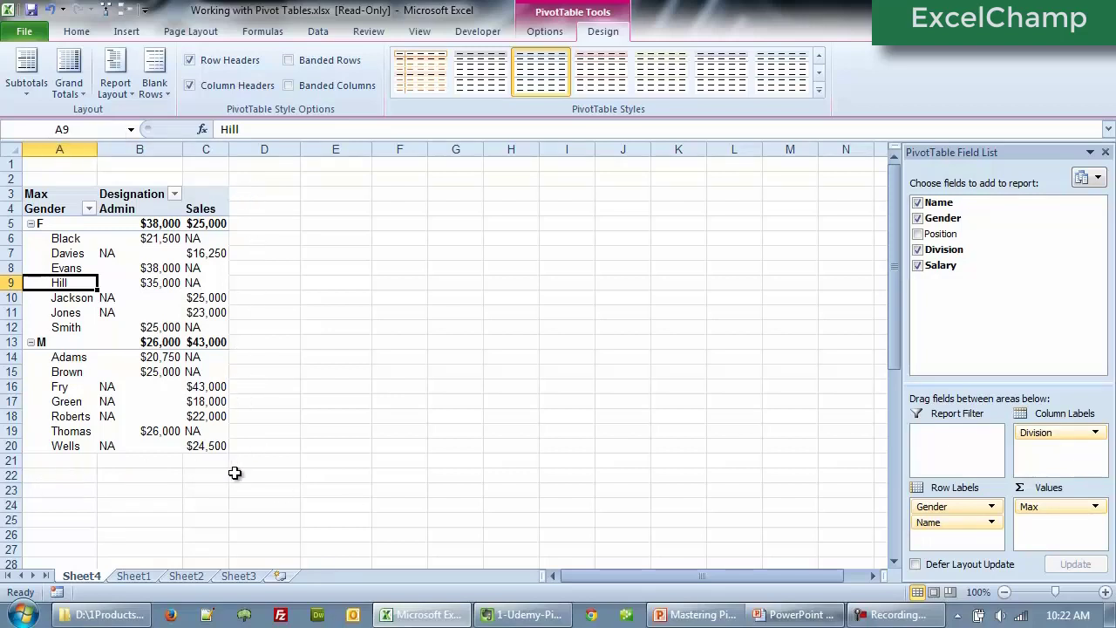
{"action": "left_click", "coordinate": [84, 90]}
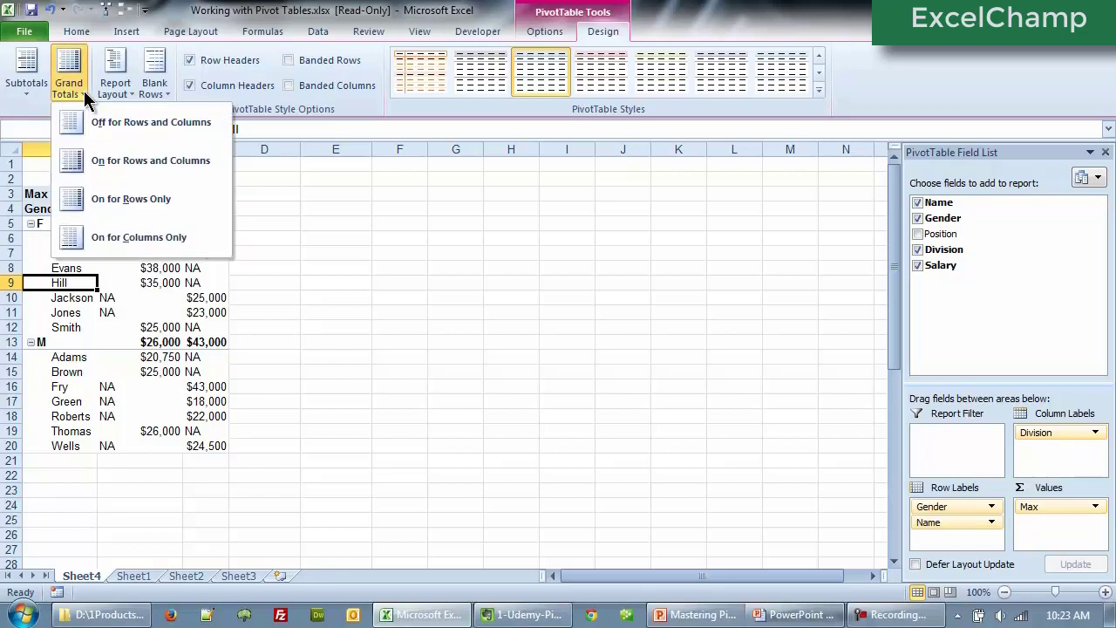
{"action": "left_click", "coordinate": [130, 209]}
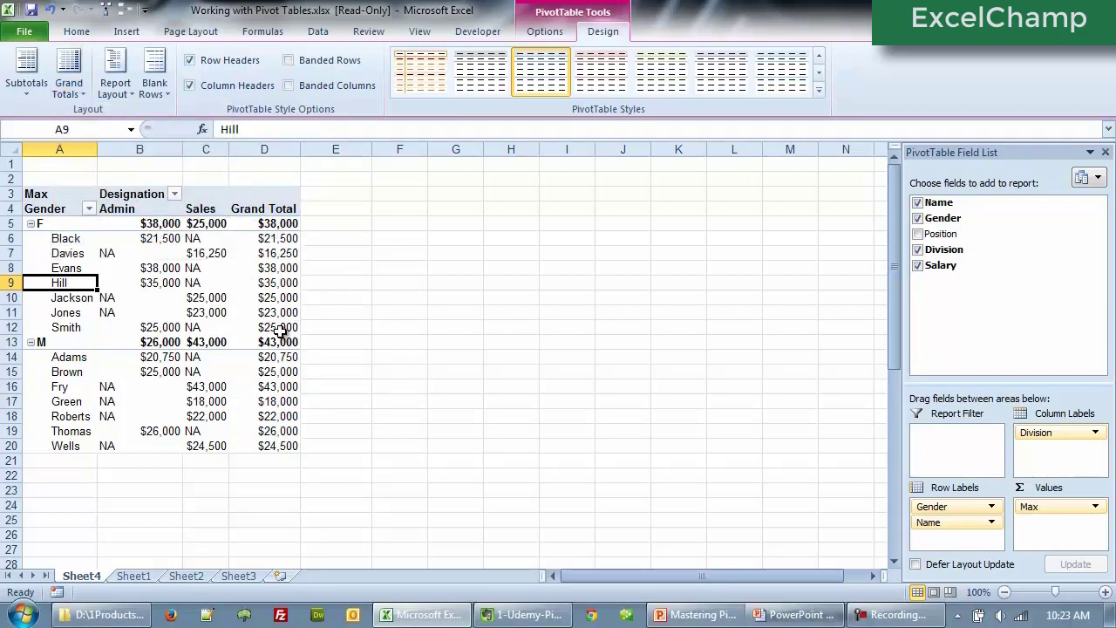
{"action": "left_click", "coordinate": [84, 89]}
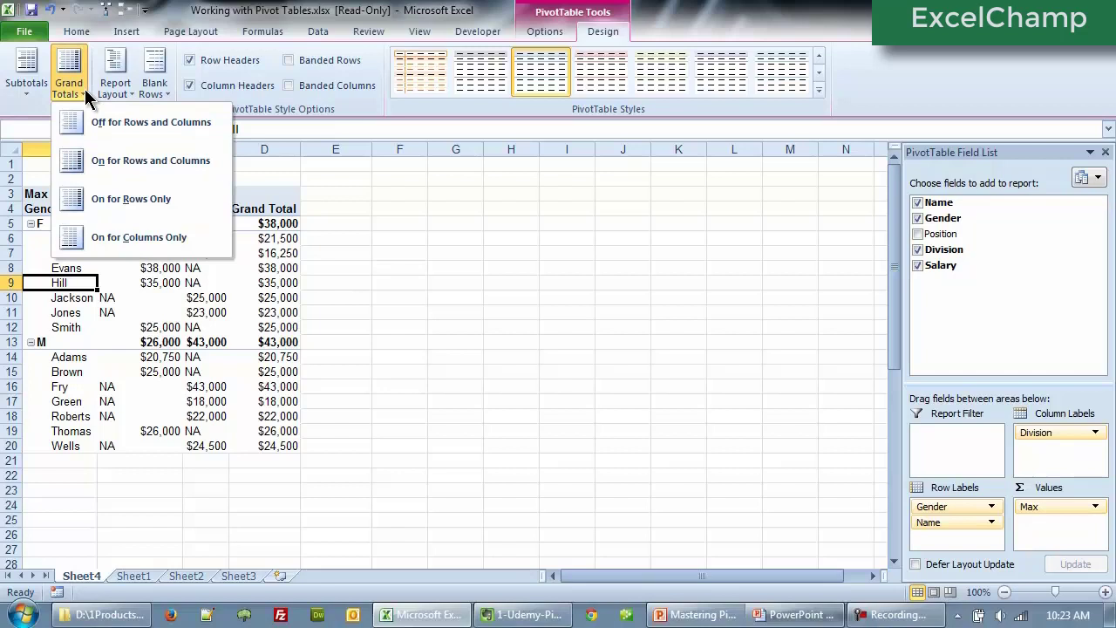
{"action": "left_click", "coordinate": [120, 236]}
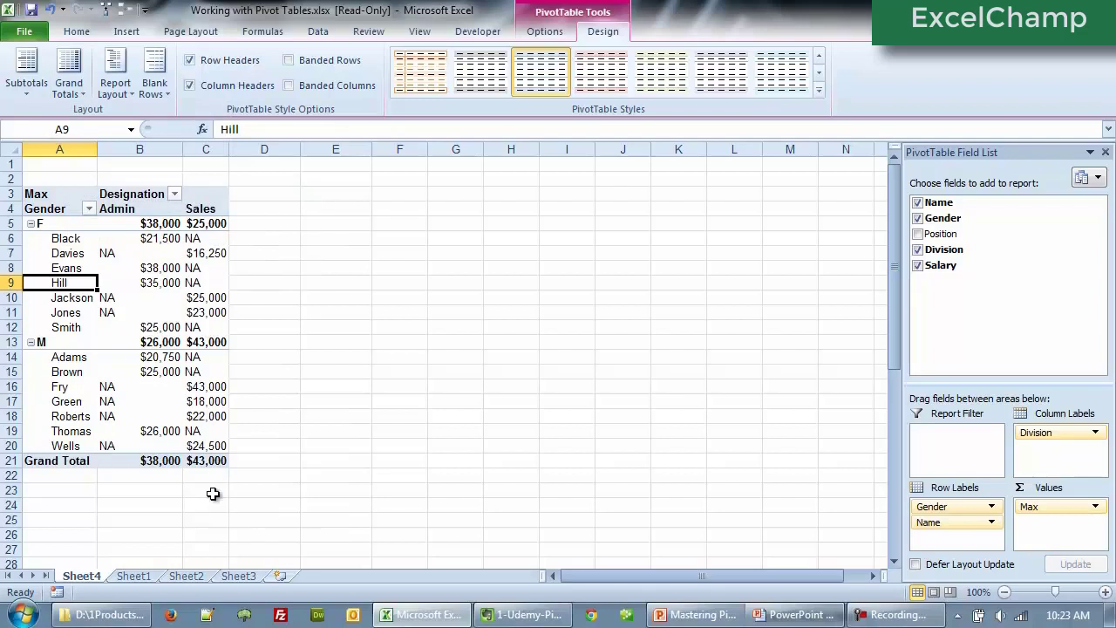
{"action": "left_click", "coordinate": [77, 94]}
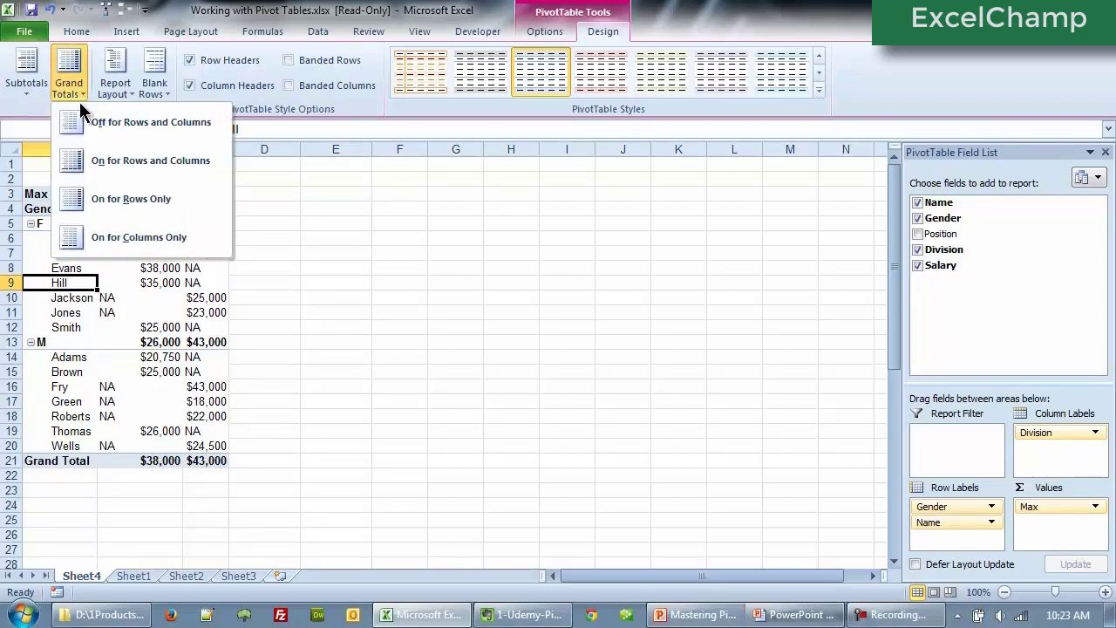
{"action": "left_click", "coordinate": [139, 163]}
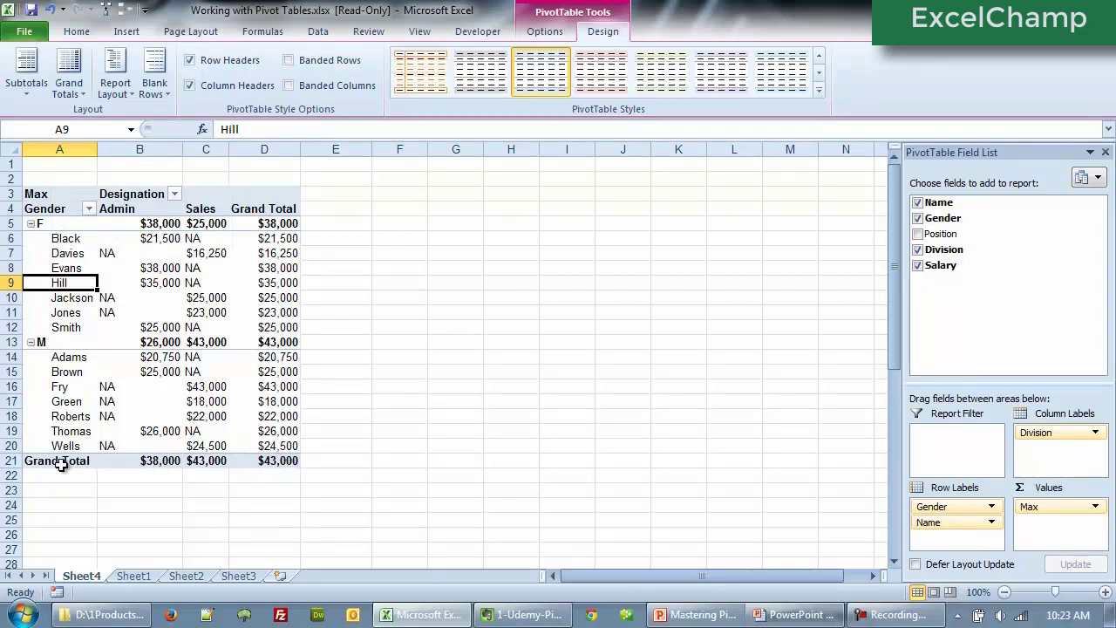
{"action": "left_click", "coordinate": [79, 85]}
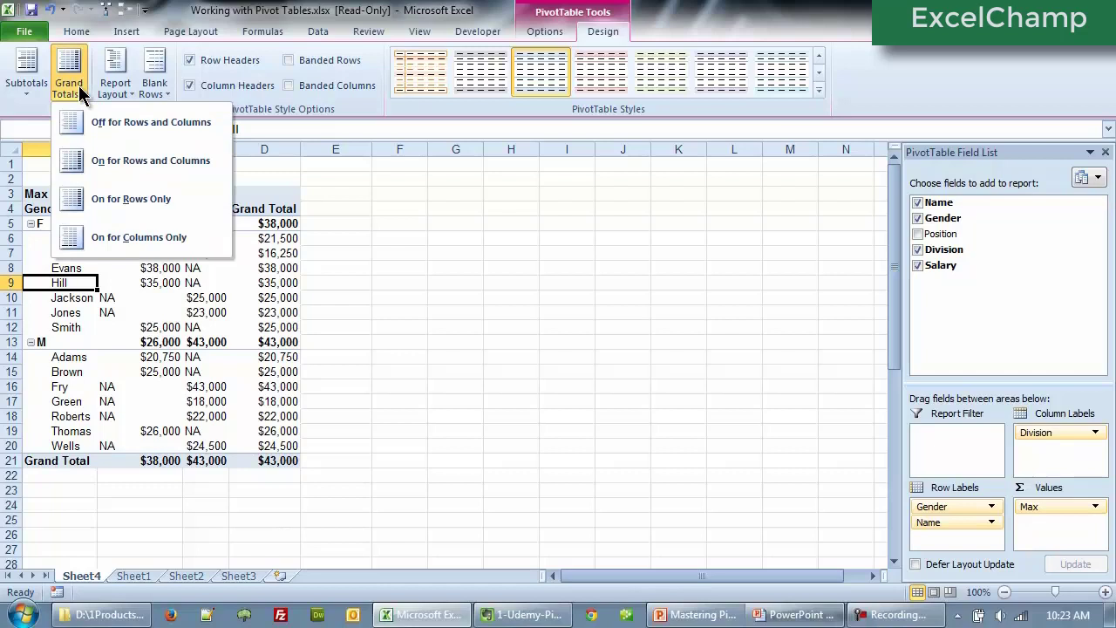
{"action": "left_click", "coordinate": [118, 122]}
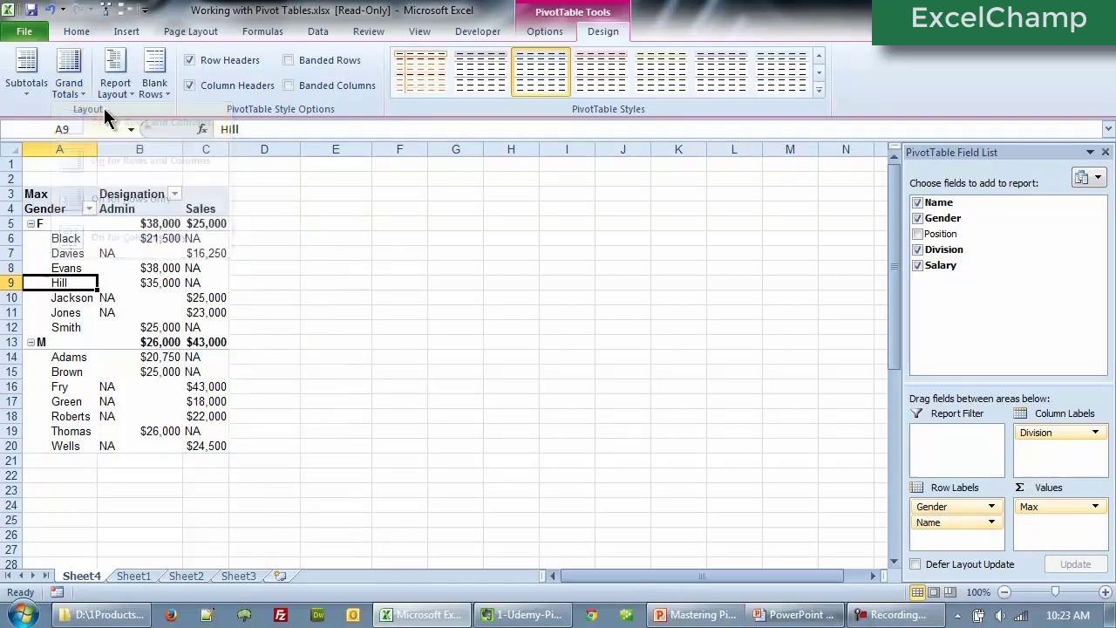
{"action": "left_click", "coordinate": [83, 92]}
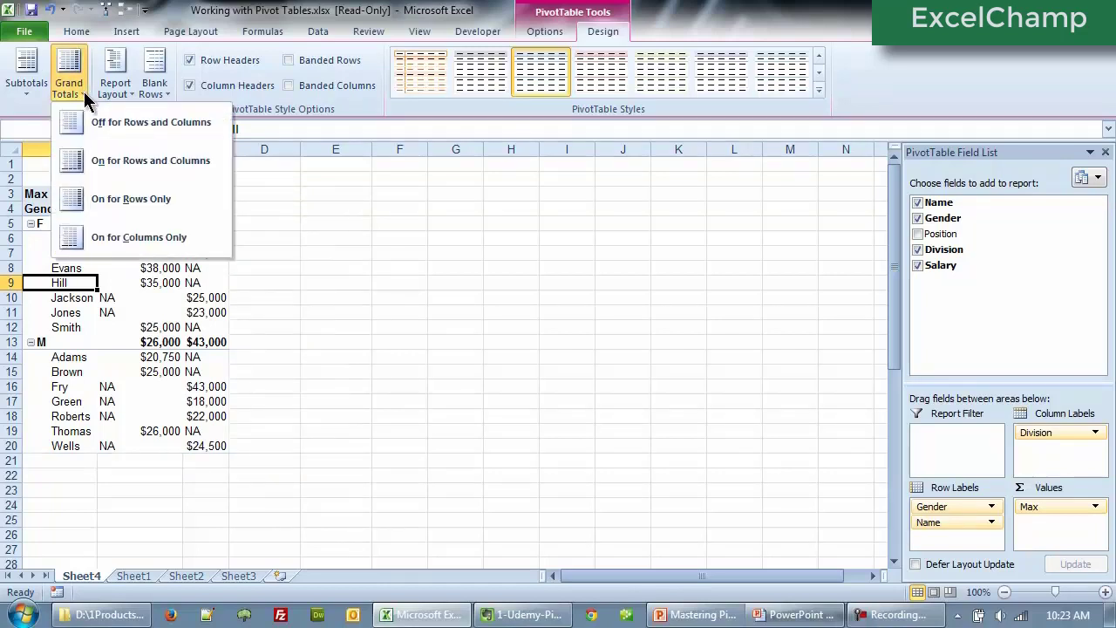
{"action": "left_click", "coordinate": [117, 160]}
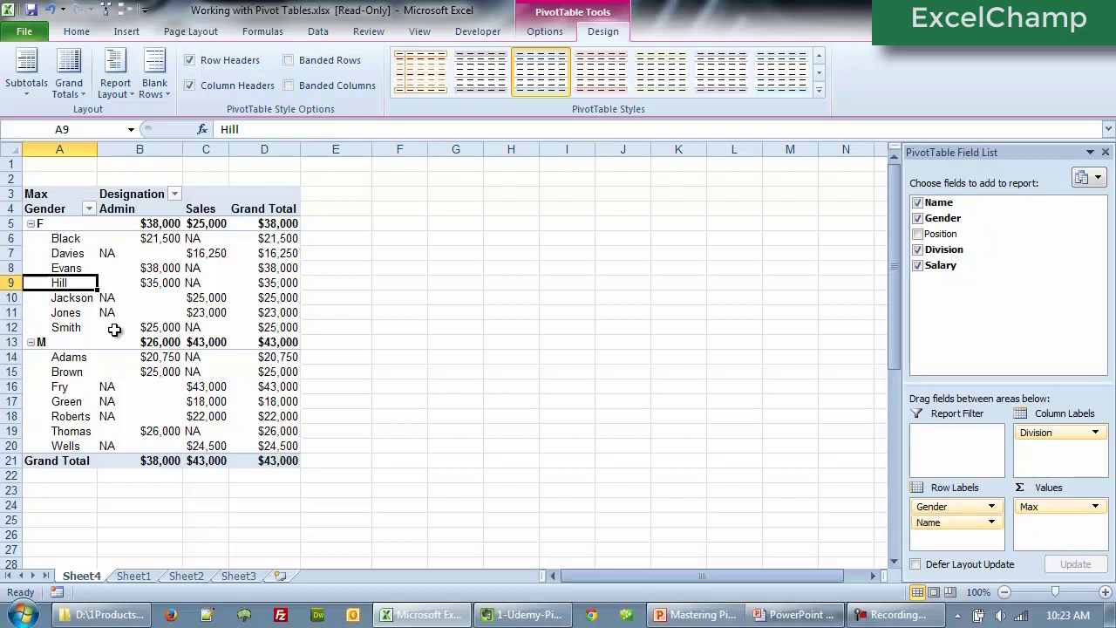
In PivotTable Options > Totals & Filters, turn off column grand totals, removing the Grand Total row.
{"action": "right_click", "coordinate": [142, 287]}
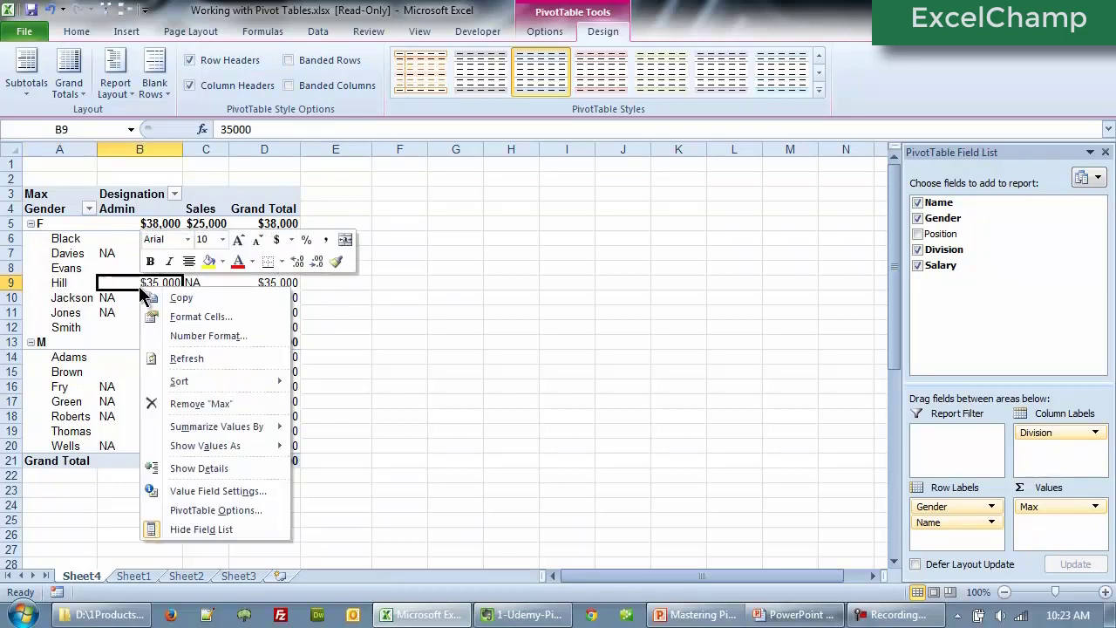
{"action": "mouse_move", "coordinate": [150, 425]}
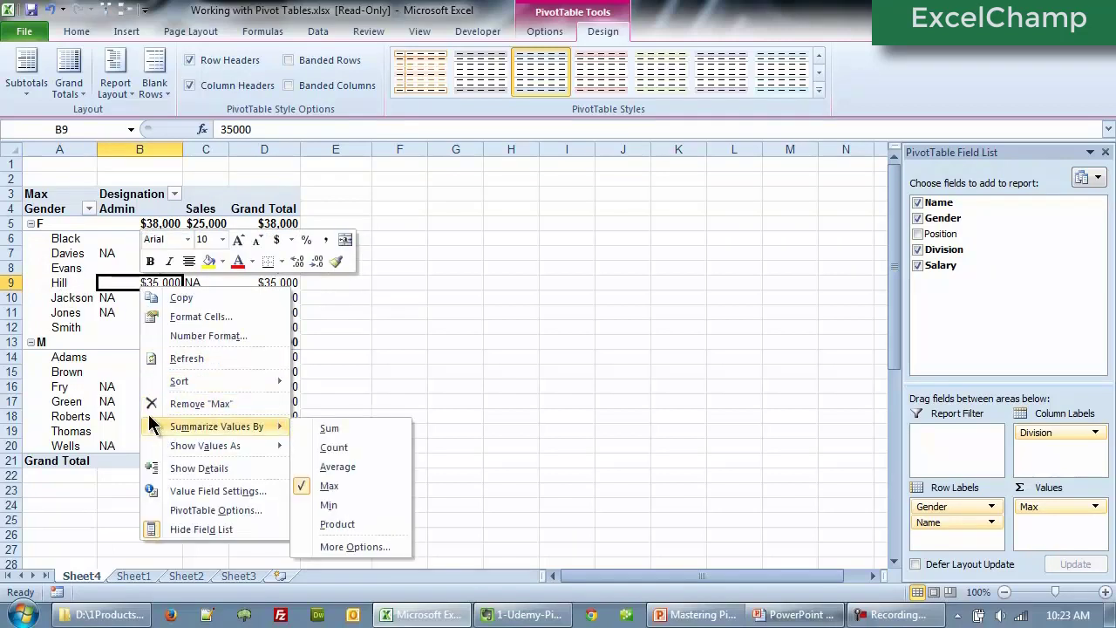
{"action": "left_click", "coordinate": [207, 514]}
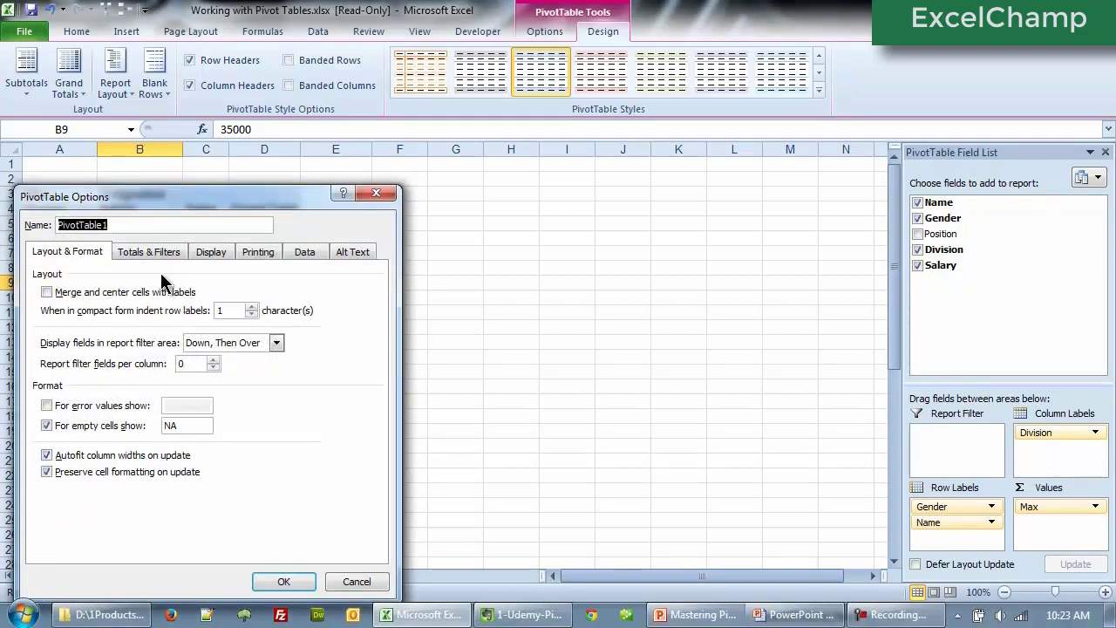
{"action": "left_click", "coordinate": [156, 253]}
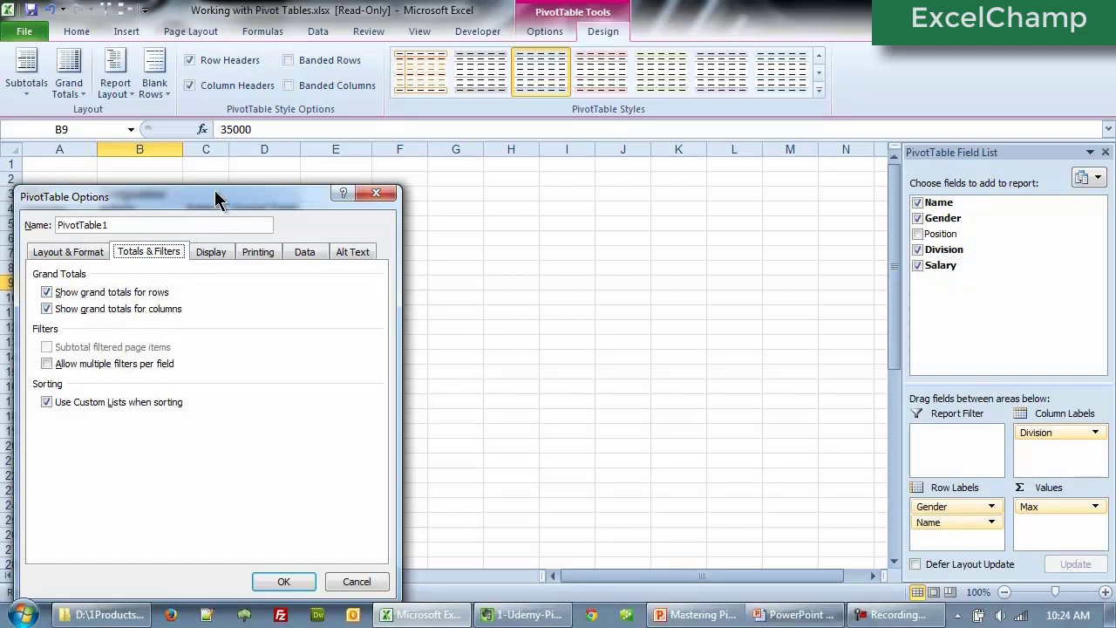
{"action": "left_click_drag", "start_coordinate": [220, 195], "coordinate": [314, 108]}
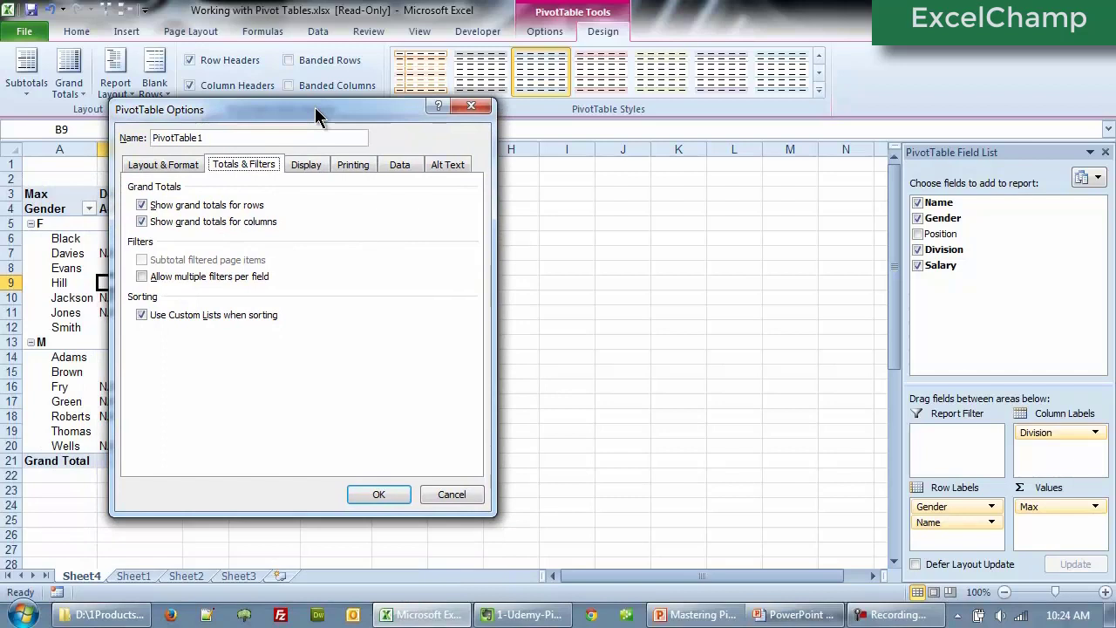
{"action": "left_click", "coordinate": [143, 222]}
{"action": "left_click", "coordinate": [142, 222]}
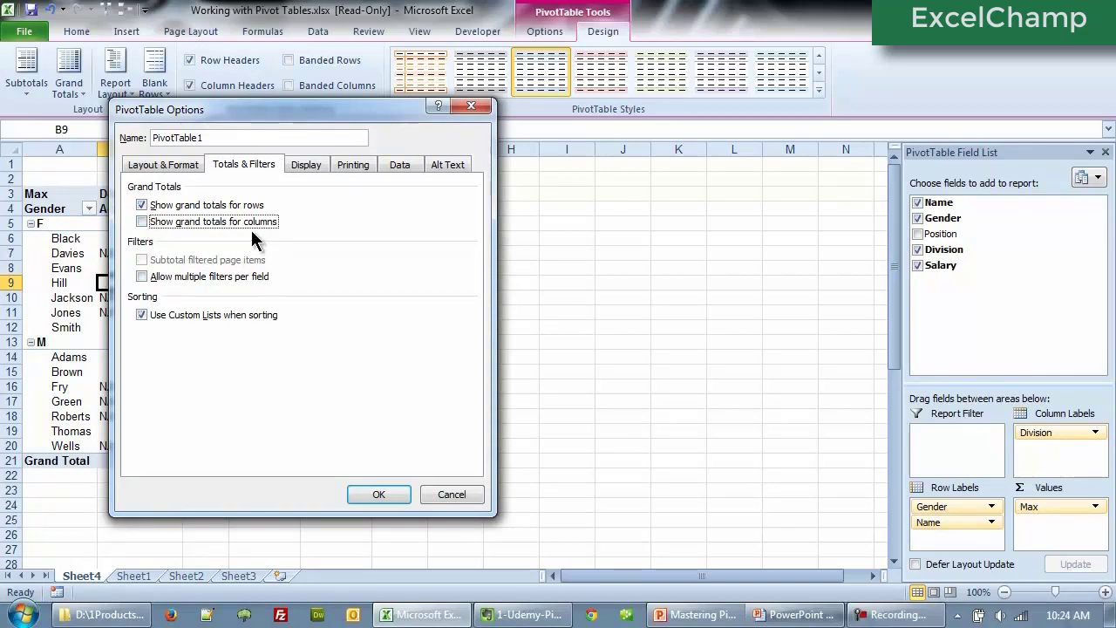
{"action": "left_click", "coordinate": [371, 493]}
In PivotTable Options, also turn off row grand totals, removing the Grand Total column.
{"action": "right_click", "coordinate": [126, 283]}
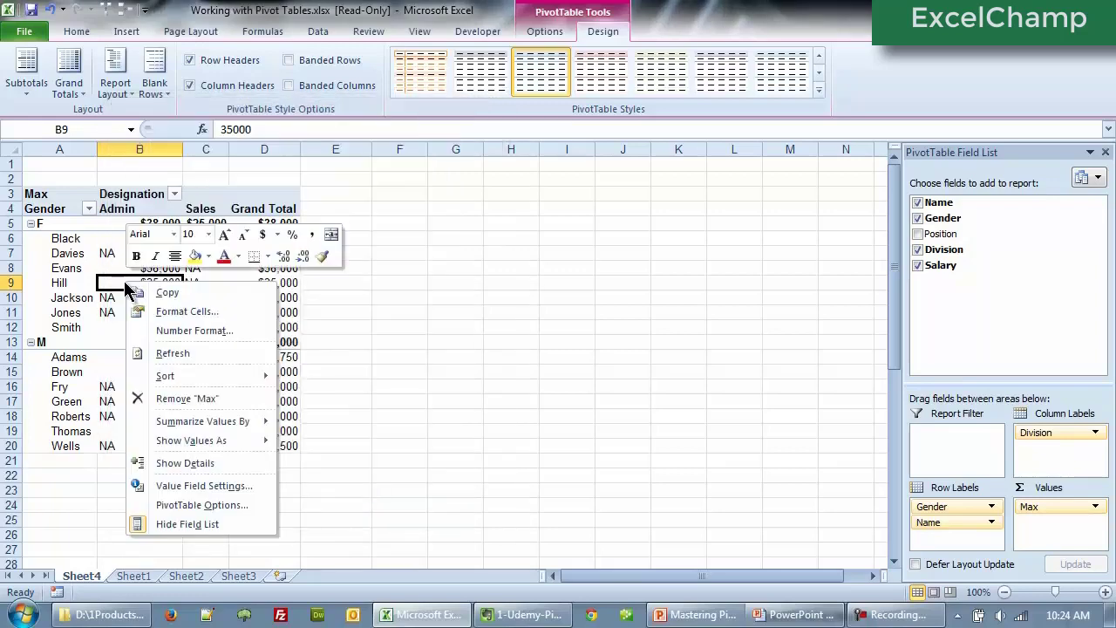
{"action": "left_click", "coordinate": [197, 502]}
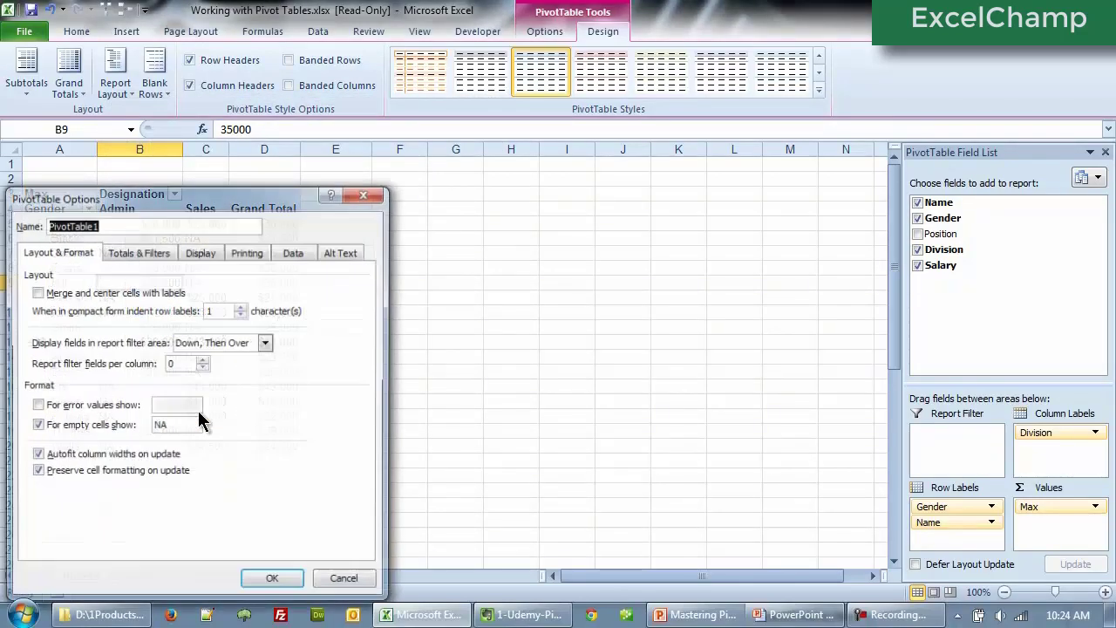
{"action": "left_click", "coordinate": [135, 251]}
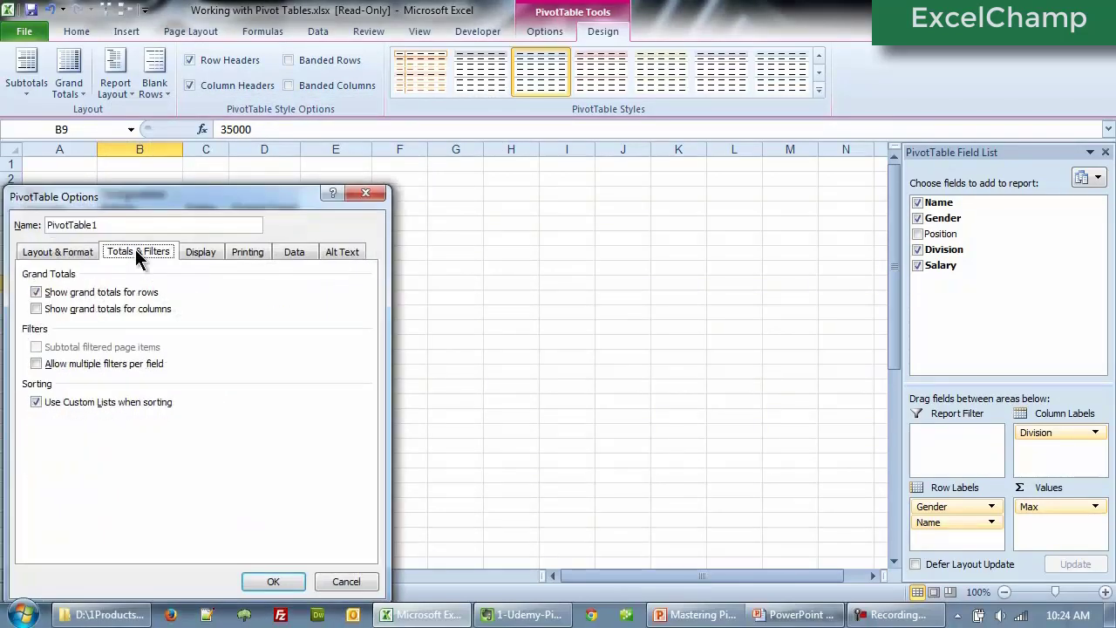
{"action": "left_click", "coordinate": [115, 292]}
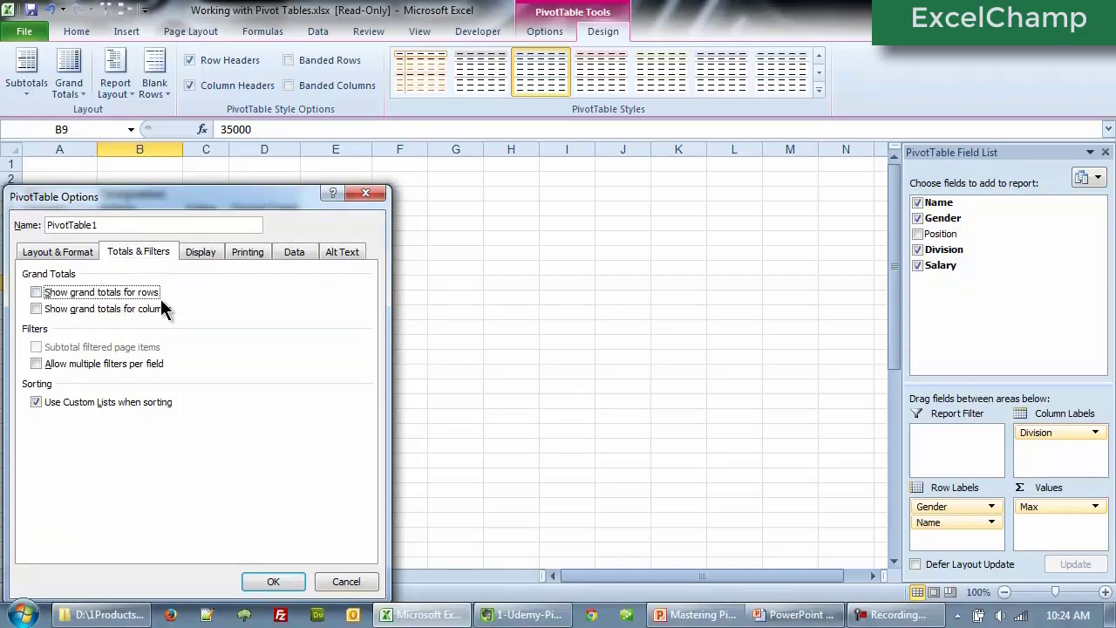
{"action": "left_click", "coordinate": [274, 581]}
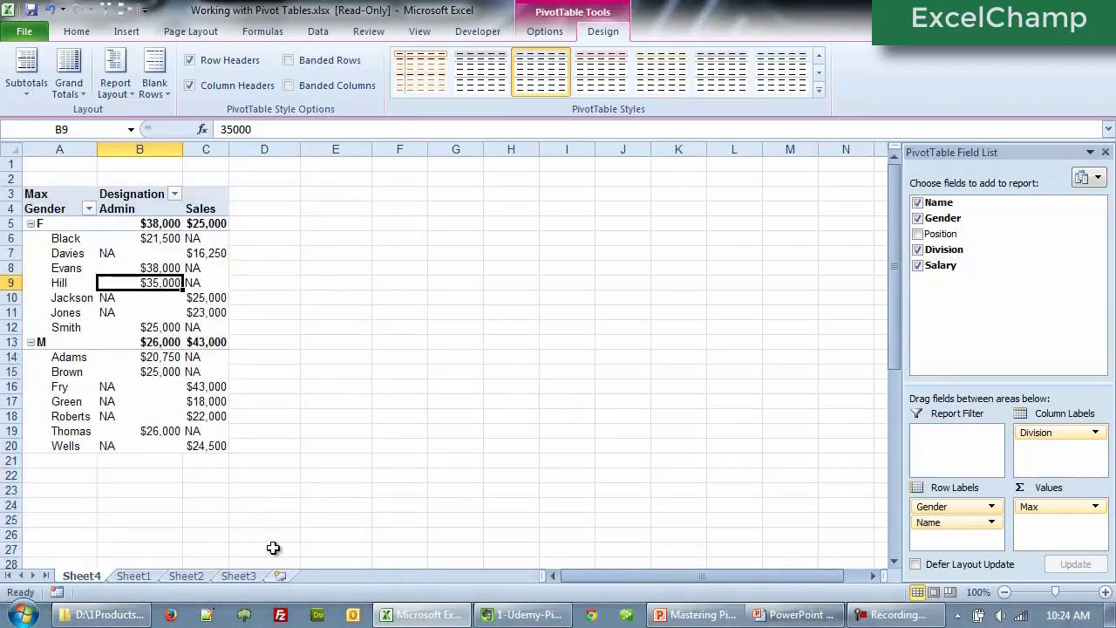
Set Grand Totals to On for Rows and Columns, then review the Subtotals and Grand Totals menus.
{"action": "left_click", "coordinate": [84, 89]}
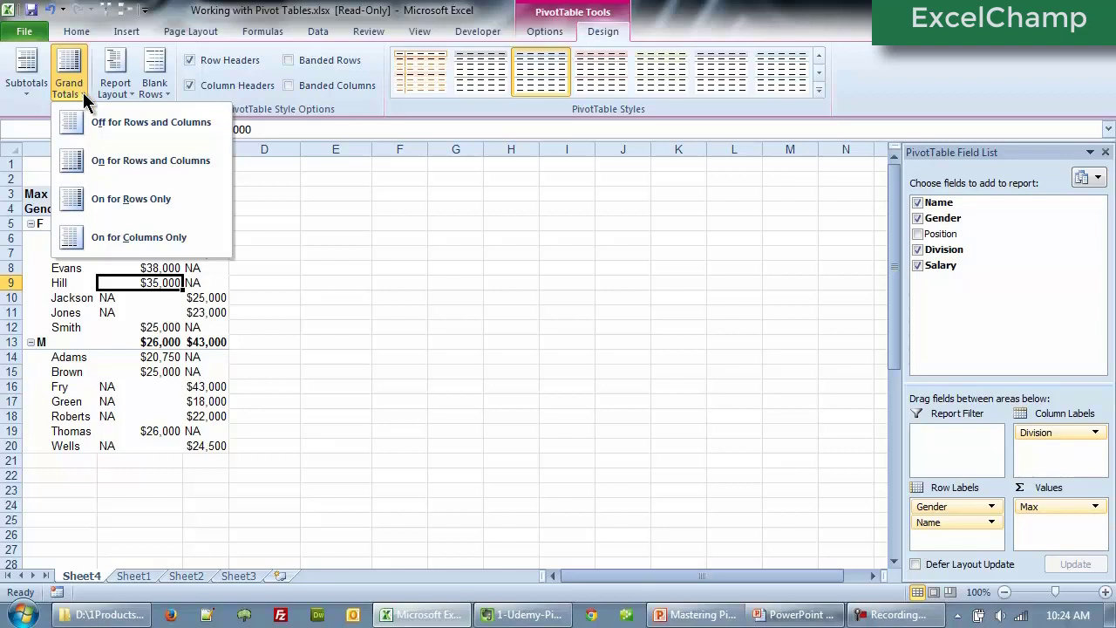
{"action": "left_click", "coordinate": [149, 167]}
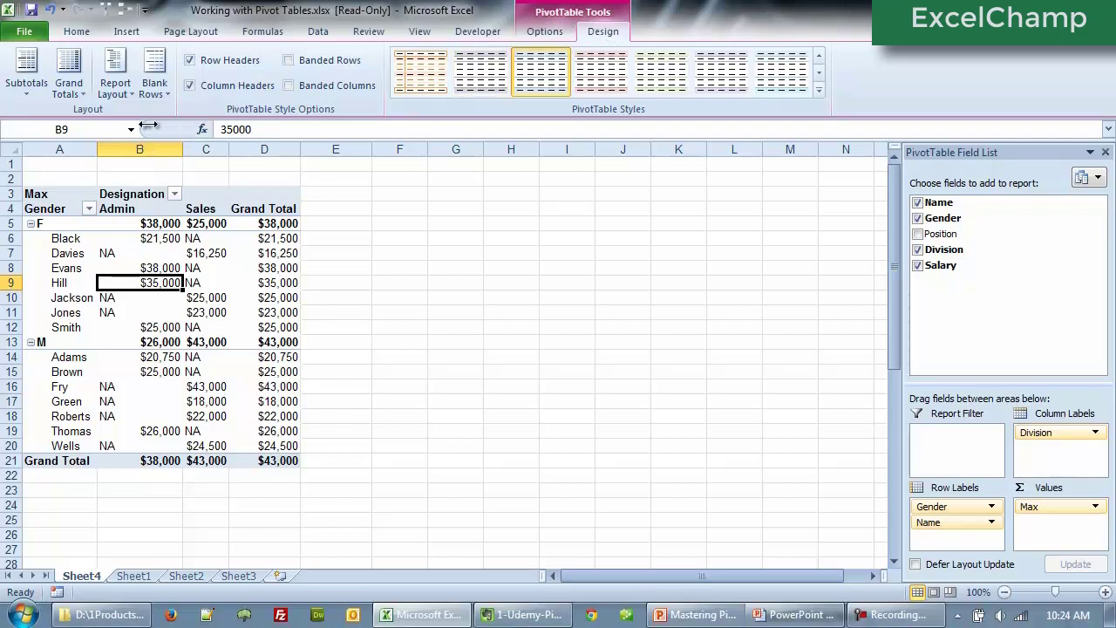
{"action": "left_click", "coordinate": [27, 100]}
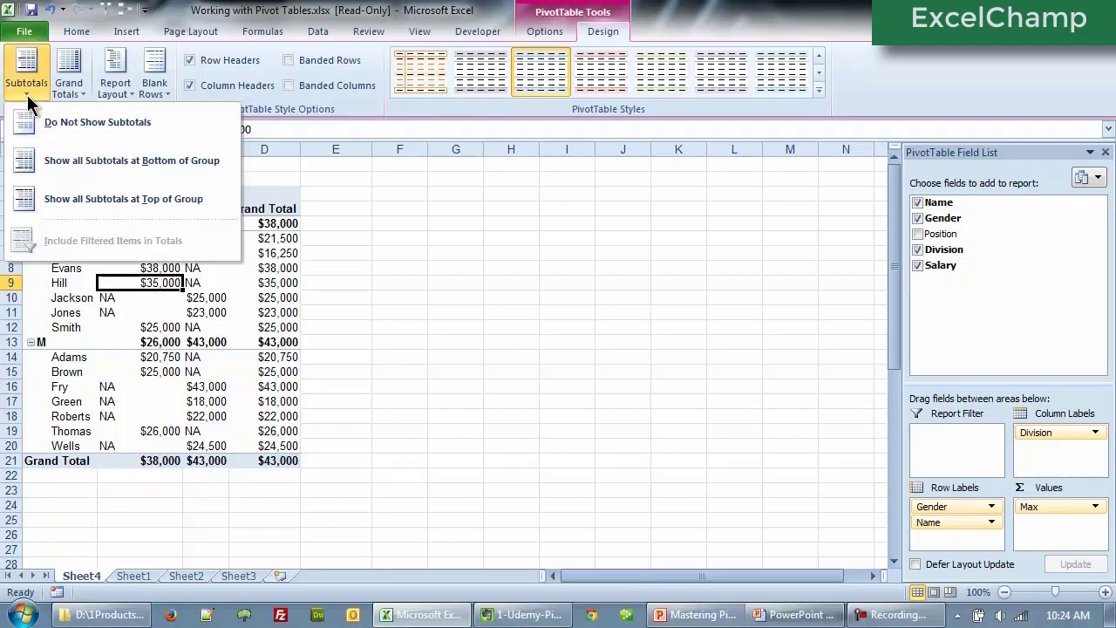
{"action": "left_click", "coordinate": [79, 96]}
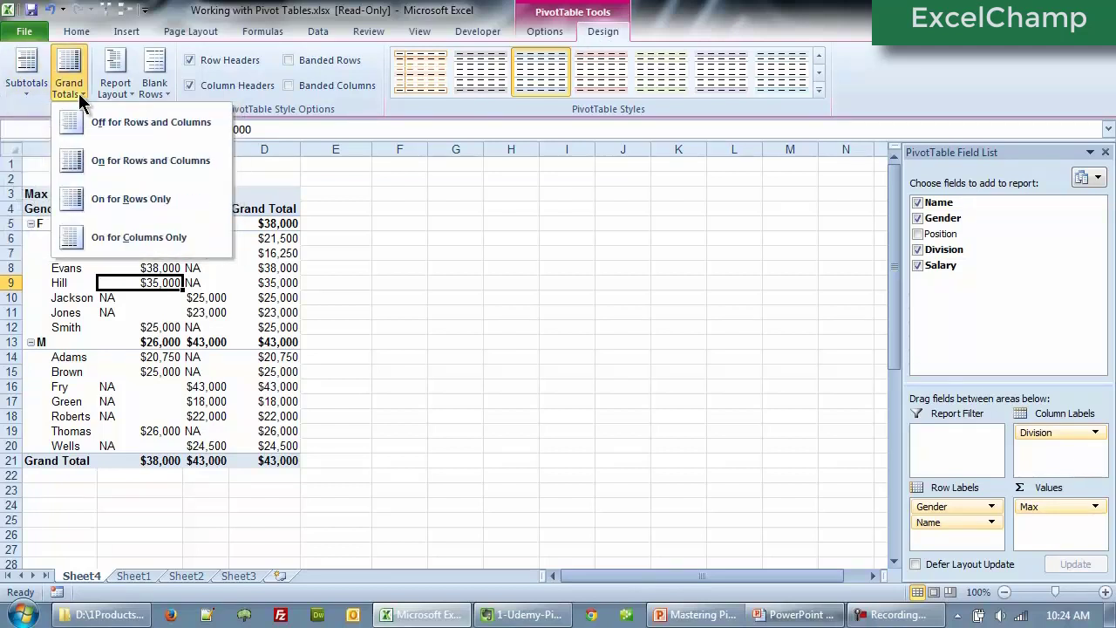